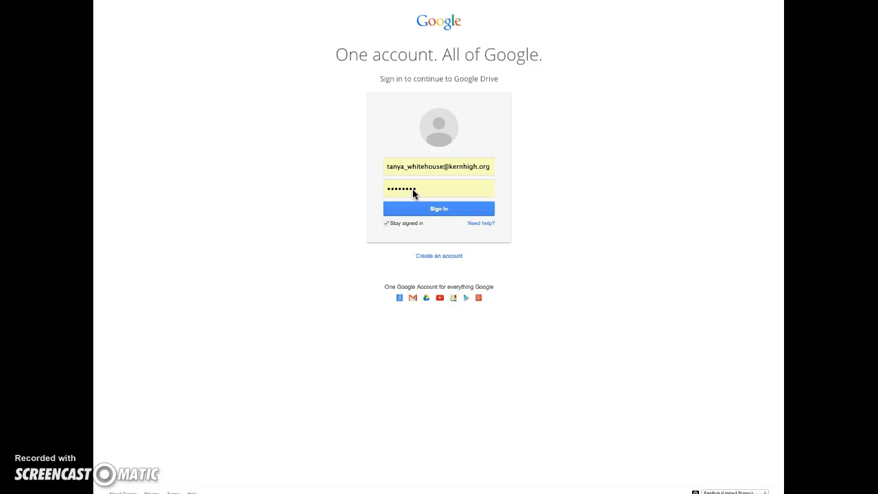
Sign in to Google with the school account's email and password.
{"action": "left_click", "coordinate": [426, 210]}
Confirm the sign-in, look through the document list, and create a new blank document.
{"action": "left_click", "coordinate": [434, 210]}
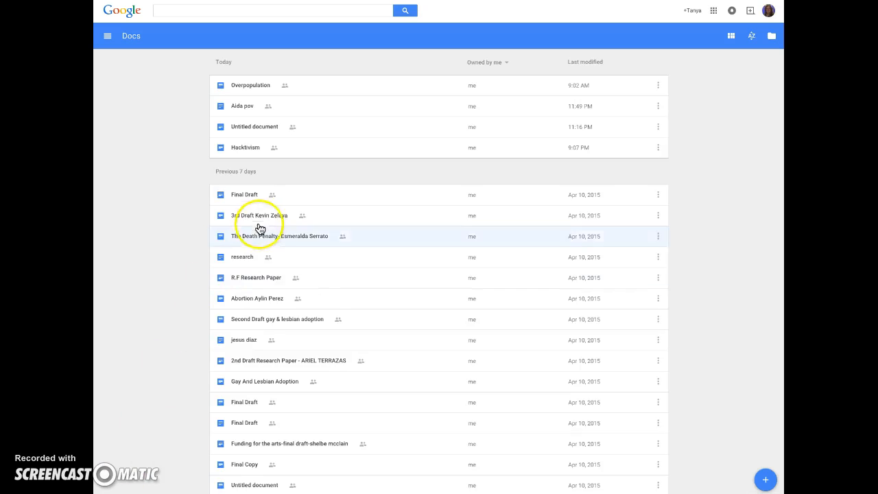
{"action": "scroll", "coordinate": [272, 342], "scroll_direction": "down", "scroll_amount": 2}
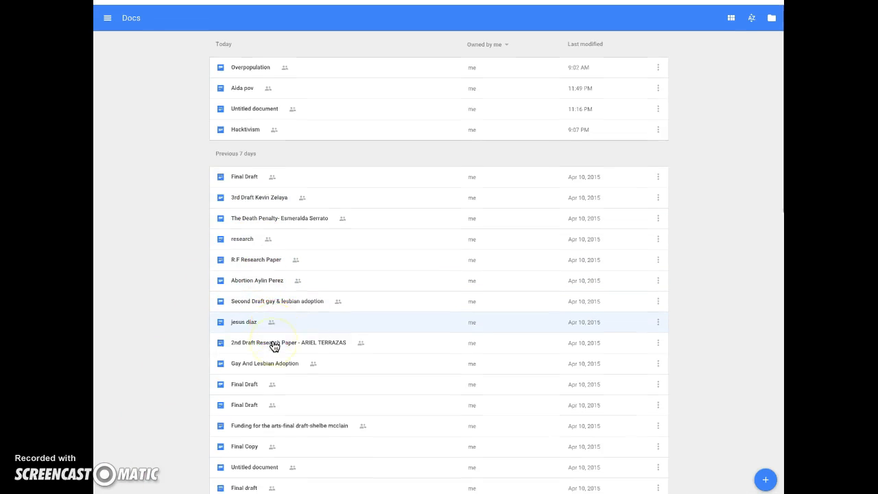
{"action": "scroll", "coordinate": [272, 345], "scroll_direction": "down", "scroll_amount": 5}
{"action": "scroll", "coordinate": [272, 345], "scroll_direction": "up", "scroll_amount": 7}
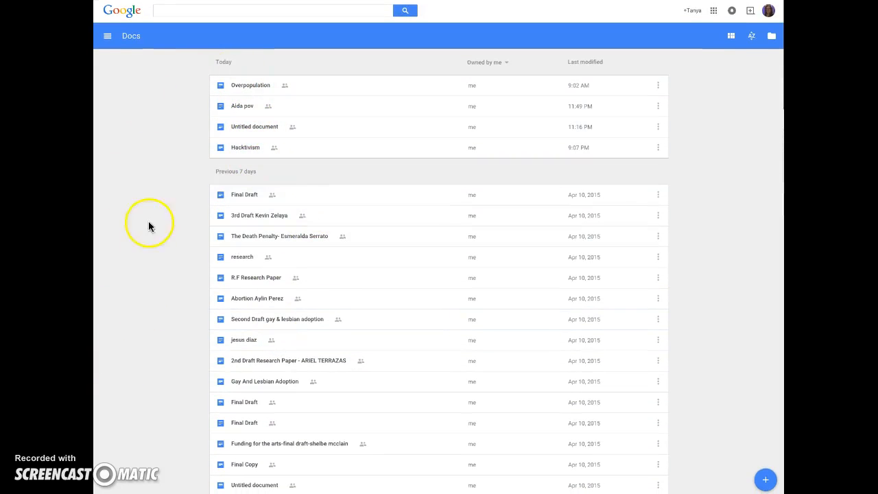
{"action": "left_click", "coordinate": [108, 37]}
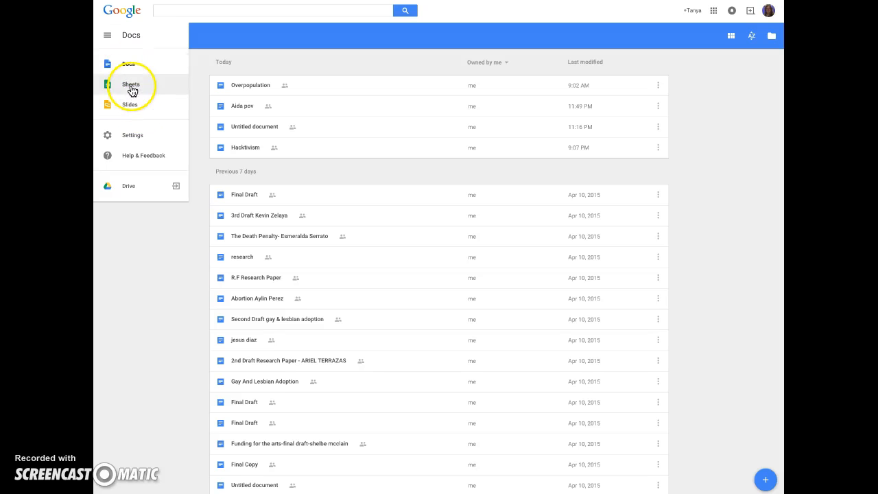
{"action": "left_click", "coordinate": [107, 38]}
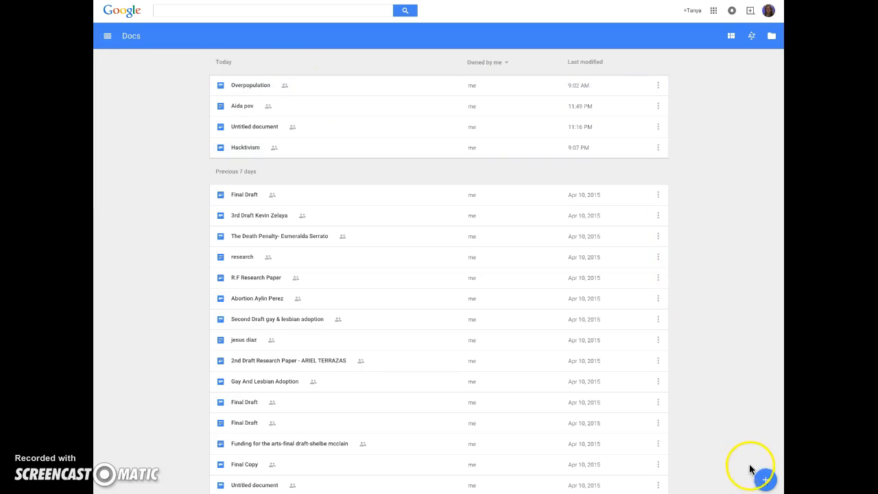
{"action": "left_click", "coordinate": [765, 482]}
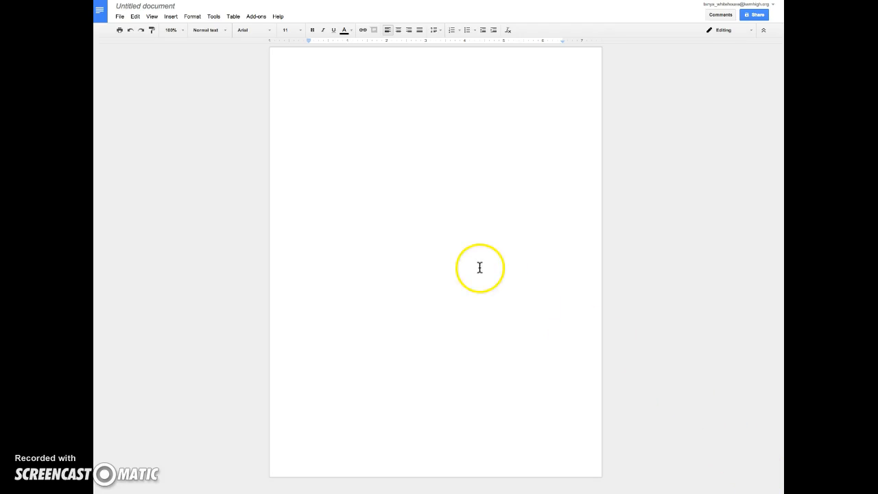
Rename the Untitled document to 'Test'.
{"action": "left_click", "coordinate": [144, 8]}
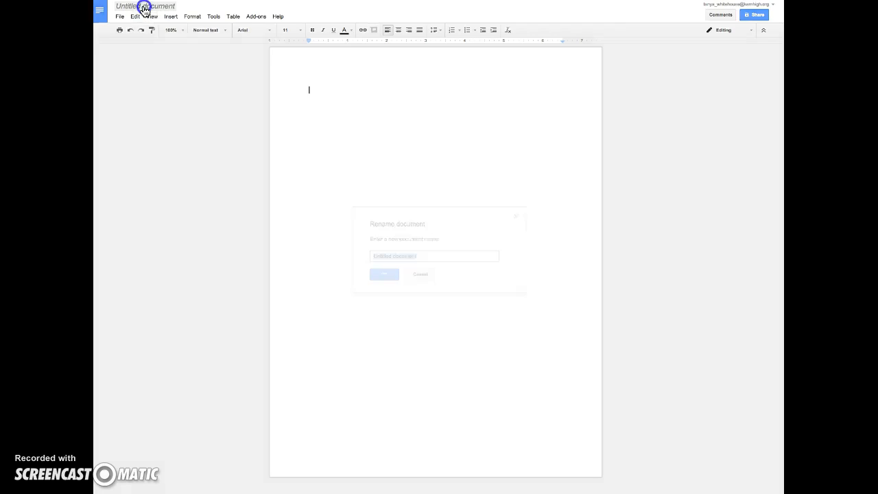
{"action": "type", "text": "Test"}
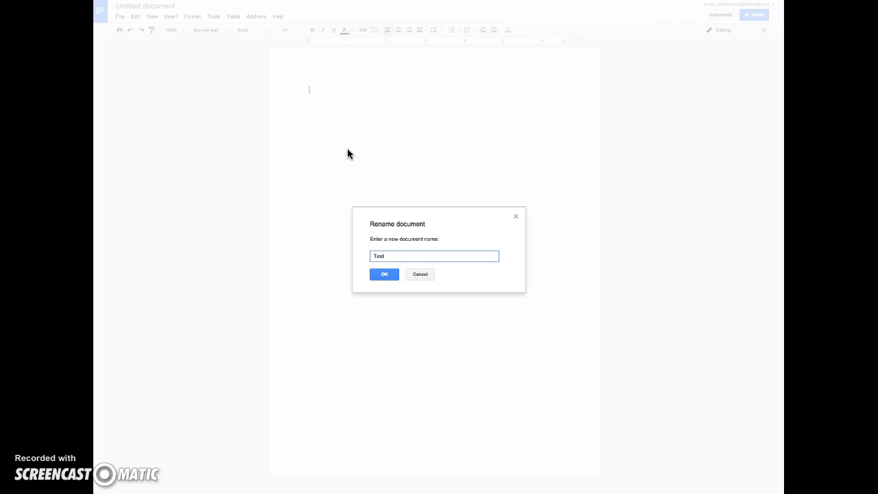
{"action": "left_click", "coordinate": [386, 277]}
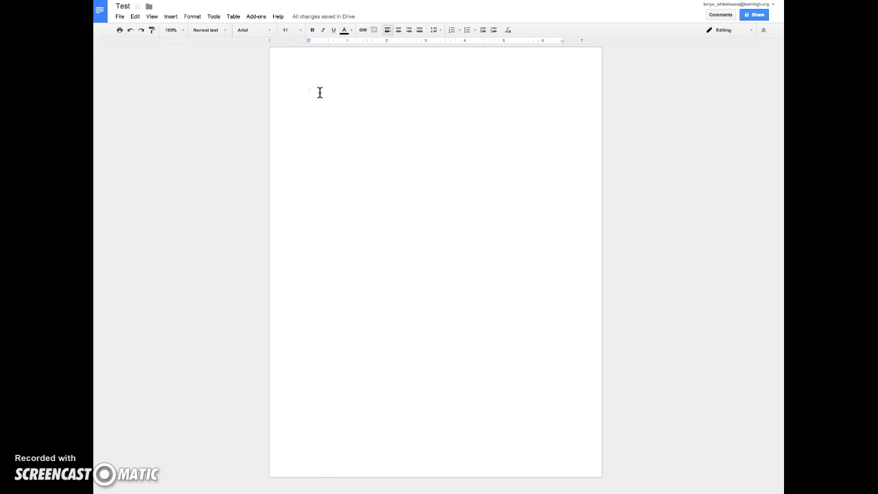
Type 'This is a test document for Google Docs.' and set it to Times New Roman, size 12.
{"action": "type", "text": "This is a test document for Google Docs."}
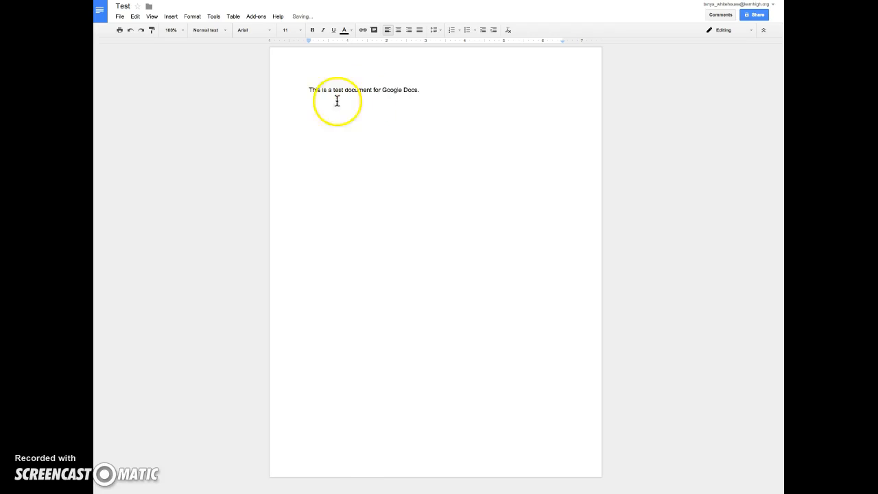
{"action": "left_click_drag", "start_coordinate": [307, 90], "coordinate": [463, 113]}
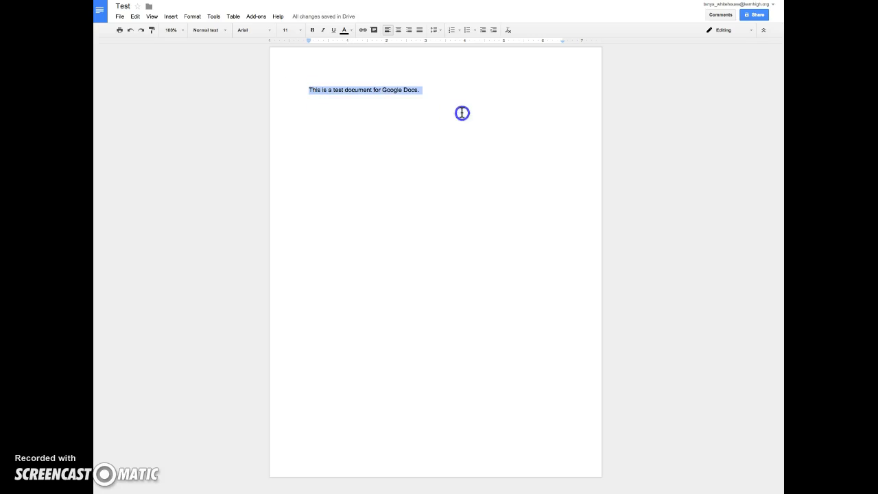
{"action": "left_click", "coordinate": [270, 30]}
{"action": "left_click", "coordinate": [267, 44]}
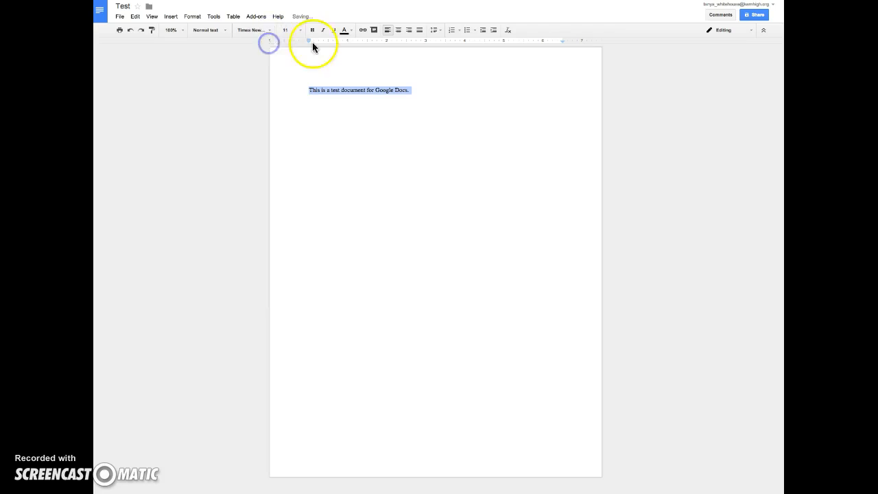
{"action": "left_click", "coordinate": [300, 30]}
{"action": "left_click", "coordinate": [289, 87]}
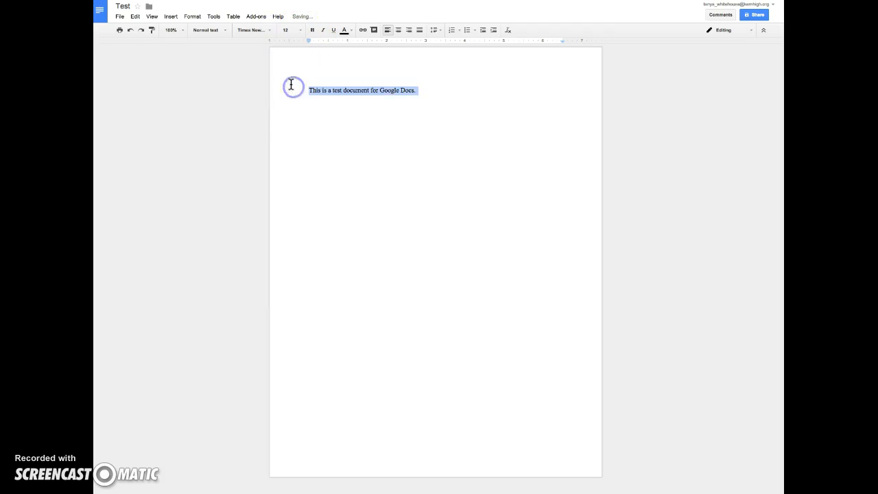
Indent the sentence's first line with a tab.
{"action": "left_click", "coordinate": [433, 93]}
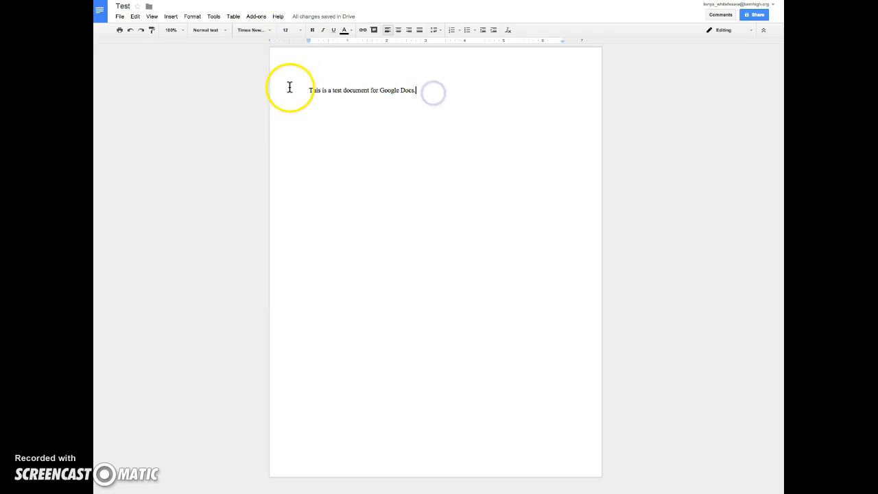
{"action": "left_click", "coordinate": [310, 90]}
{"action": "key", "text": "Tab"}
{"action": "left_click", "coordinate": [449, 90]}
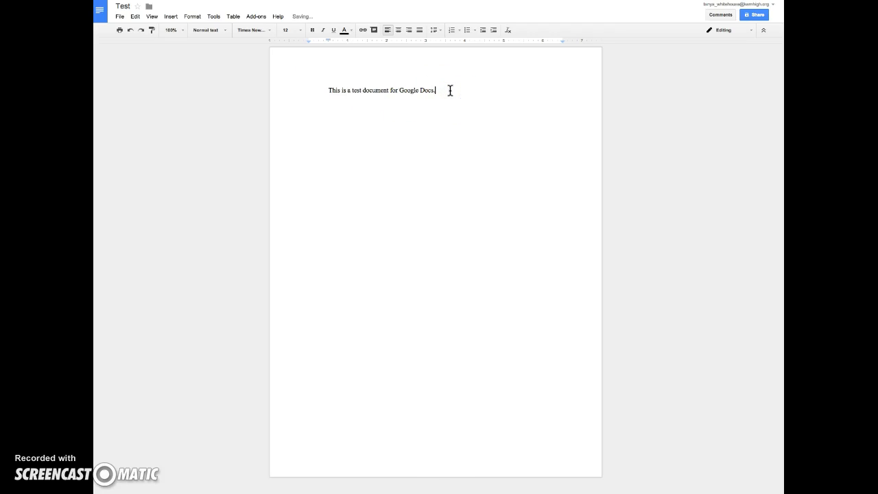
{"action": "left_click_drag", "start_coordinate": [449, 90], "coordinate": [327, 92]}
{"action": "left_click", "coordinate": [311, 30]}
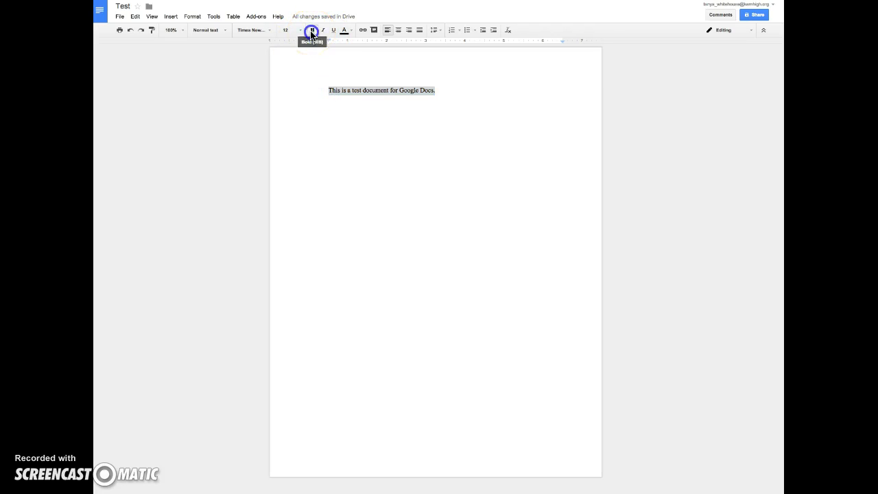
{"action": "left_click", "coordinate": [324, 31]}
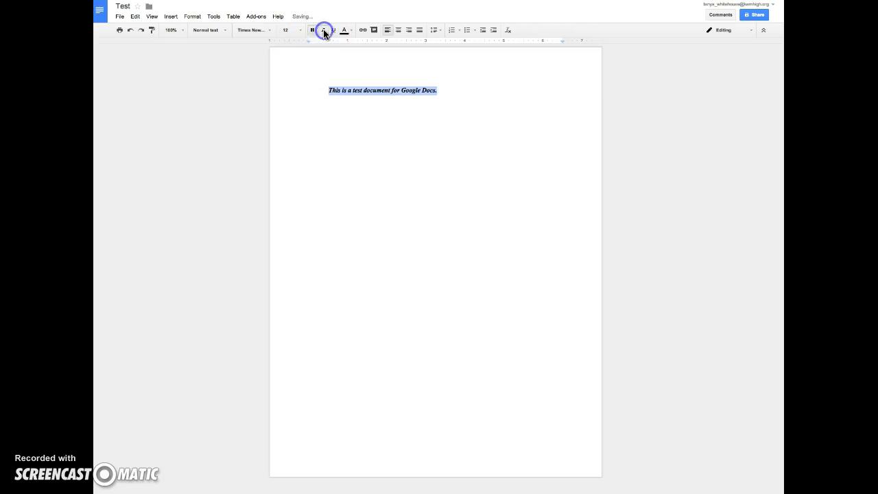
{"action": "left_click", "coordinate": [334, 30]}
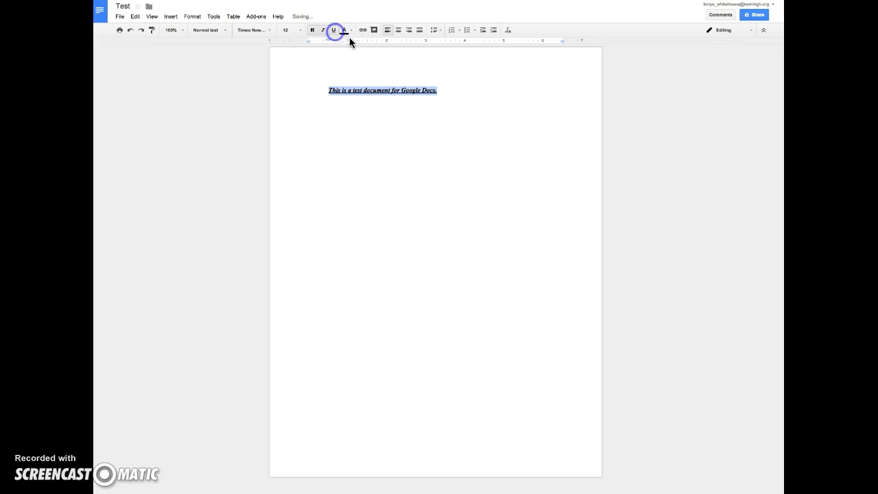
{"action": "left_click", "coordinate": [351, 30]}
{"action": "left_click", "coordinate": [354, 71]}
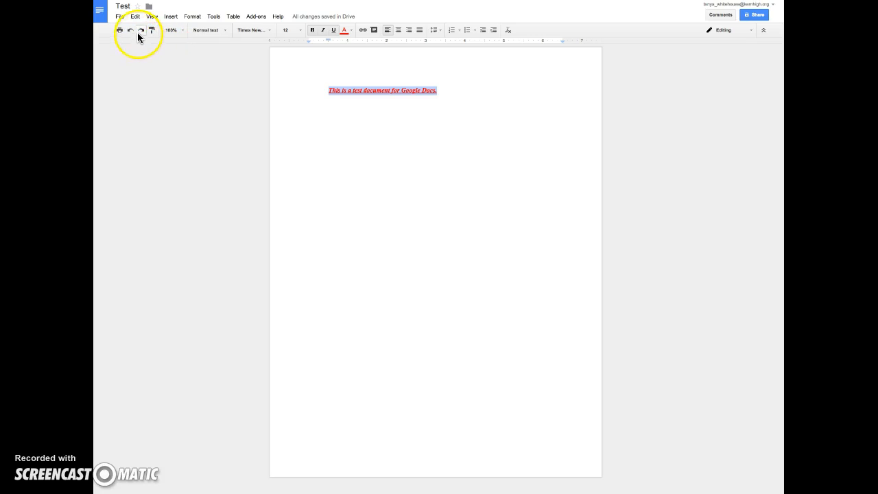
{"action": "left_click", "coordinate": [359, 91]}
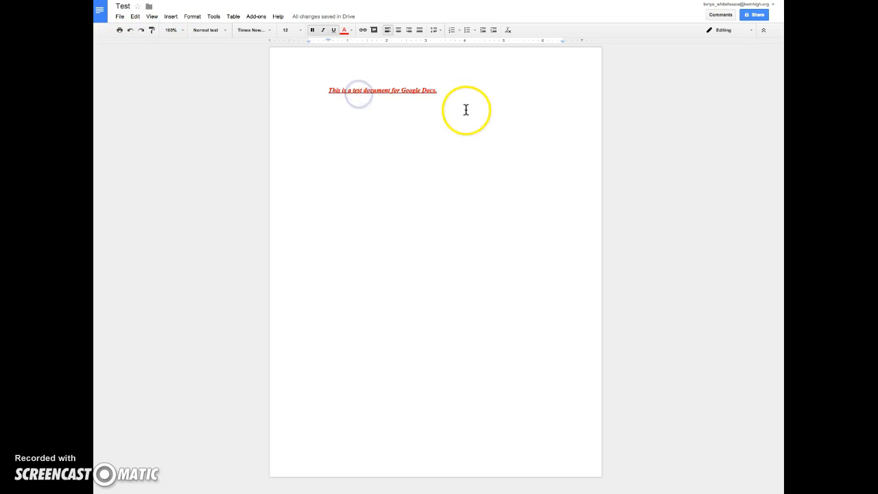
{"action": "left_click", "coordinate": [130, 31]}
{"action": "left_click", "coordinate": [130, 31]}
{"action": "left_click", "coordinate": [130, 31]}
{"action": "left_click", "coordinate": [130, 31]}
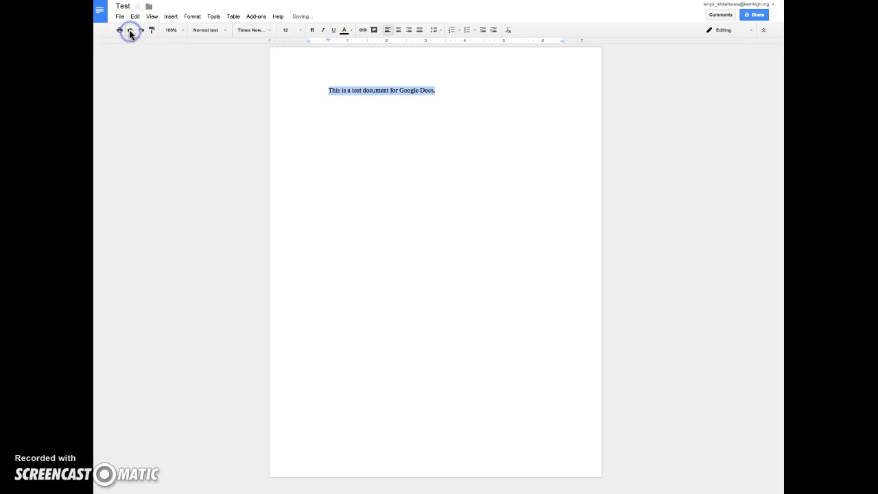
{"action": "left_click", "coordinate": [448, 89]}
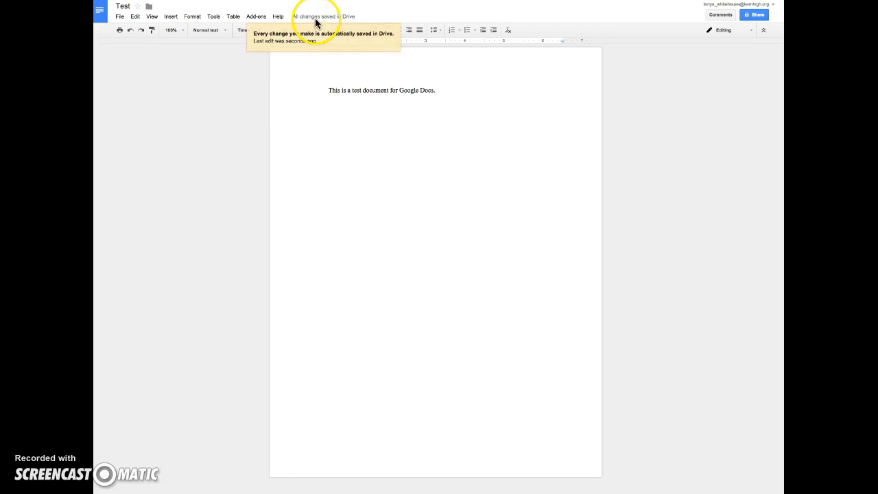
{"action": "mouse_move", "coordinate": [316, 19]}
{"action": "left_click", "coordinate": [454, 92]}
{"action": "type", "text": "fjksdalgj l;"}
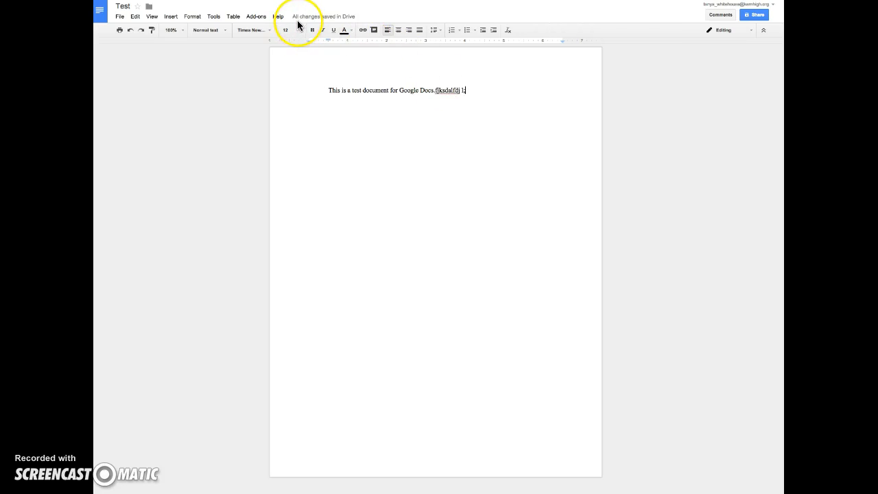
{"action": "left_click_drag", "start_coordinate": [466, 91], "coordinate": [435, 89]}
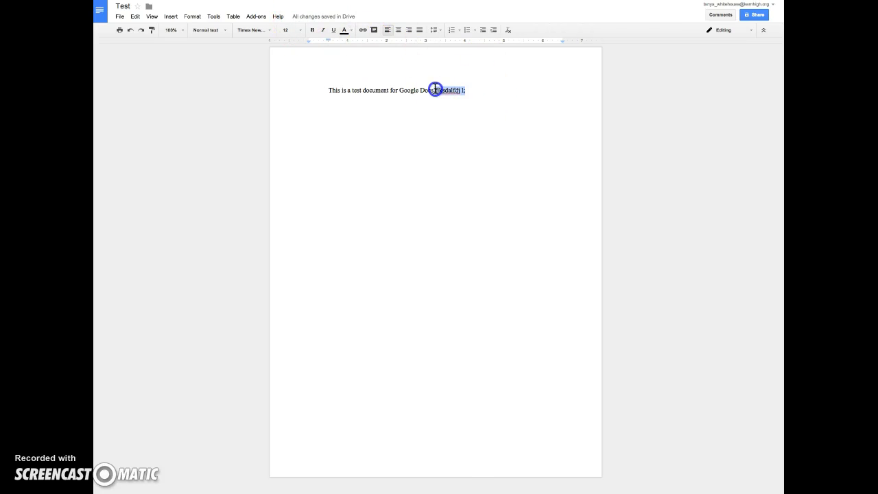
{"action": "key", "text": "BackSpace"}
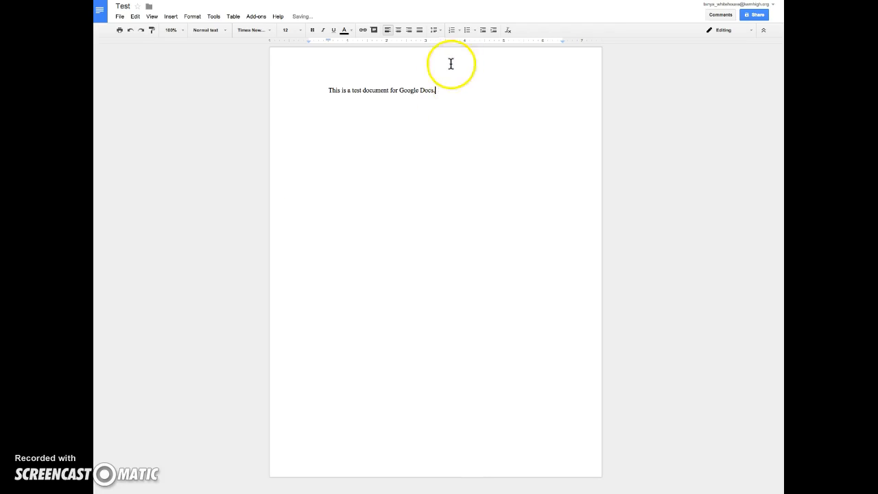
{"action": "left_click", "coordinate": [421, 200]}
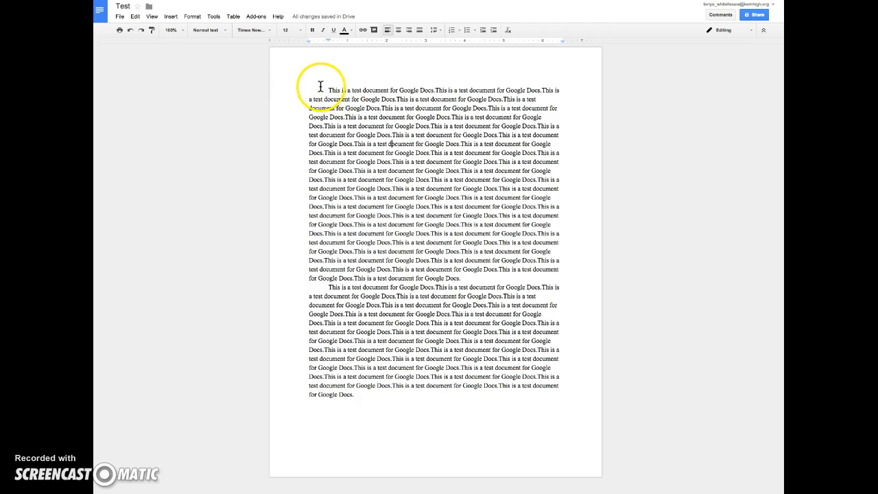
Select the body paragraphs and apply Double line spacing from Format > Line spacing.
{"action": "left_click_drag", "start_coordinate": [329, 90], "coordinate": [521, 402]}
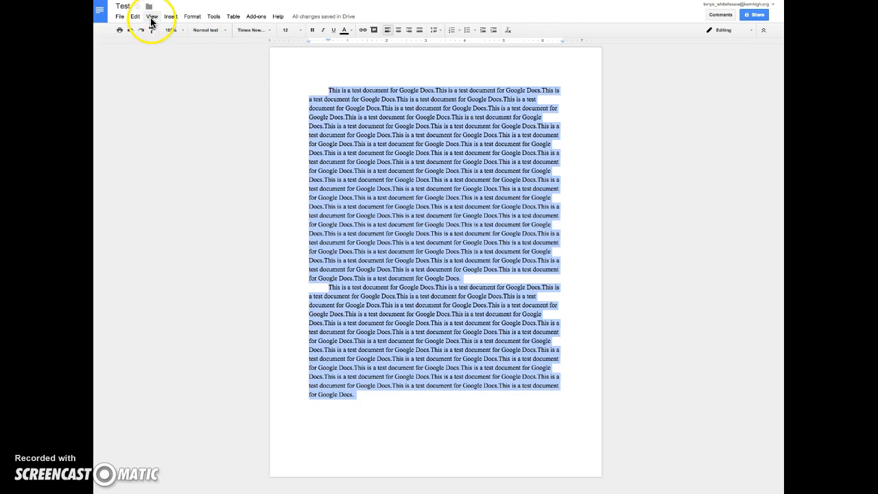
{"action": "left_click", "coordinate": [192, 17]}
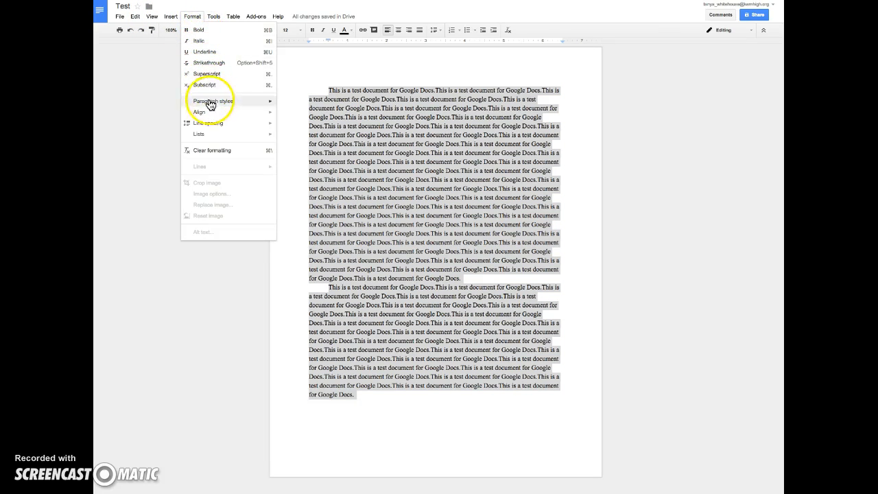
{"action": "mouse_move", "coordinate": [214, 105]}
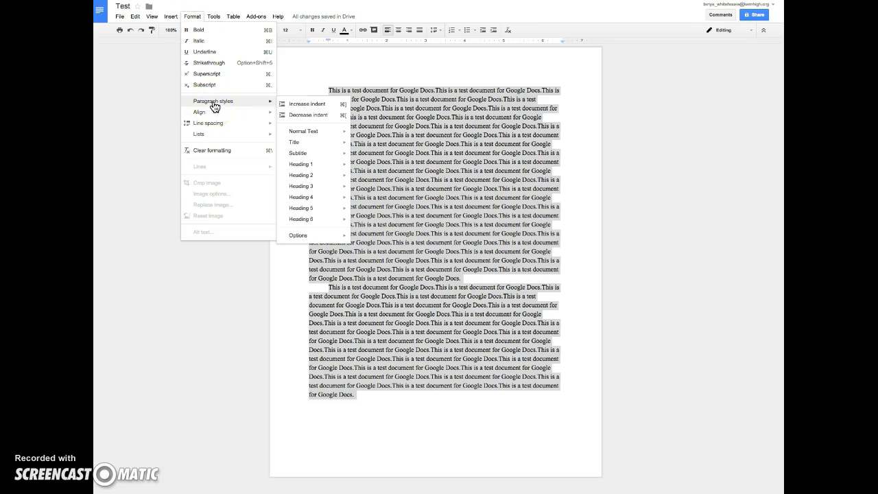
{"action": "left_click", "coordinate": [208, 123]}
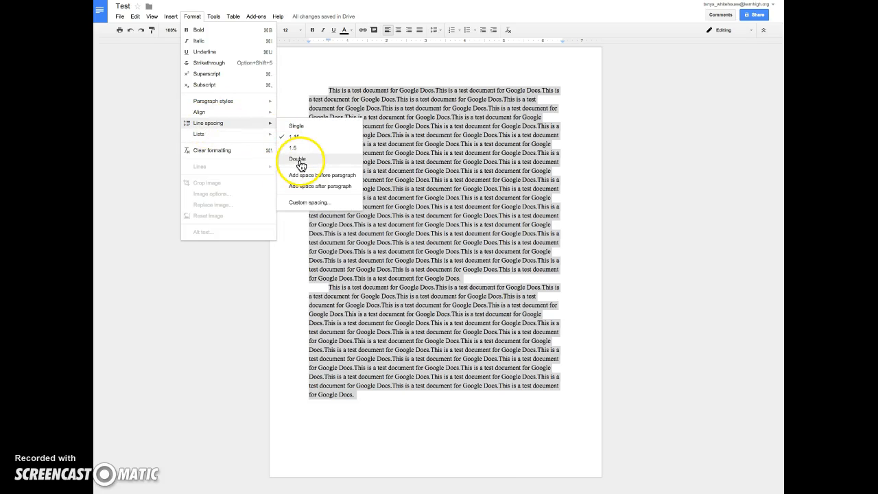
{"action": "left_click", "coordinate": [300, 161]}
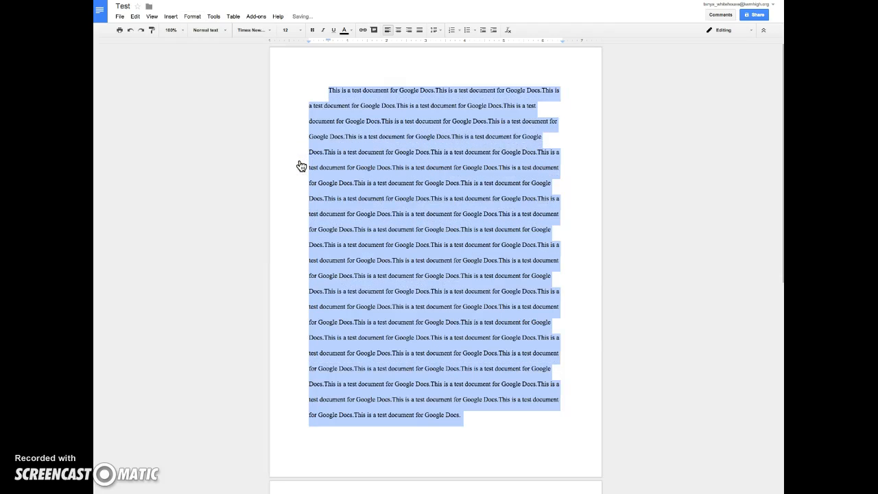
Apply custom spacing to the paragraphs: line spacing 2, with 0 points before and after.
{"action": "left_click", "coordinate": [169, 17]}
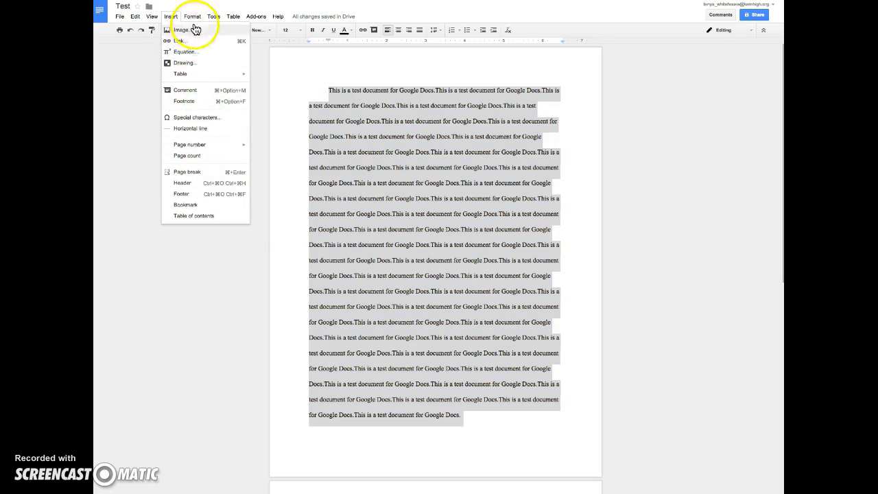
{"action": "mouse_move", "coordinate": [192, 16]}
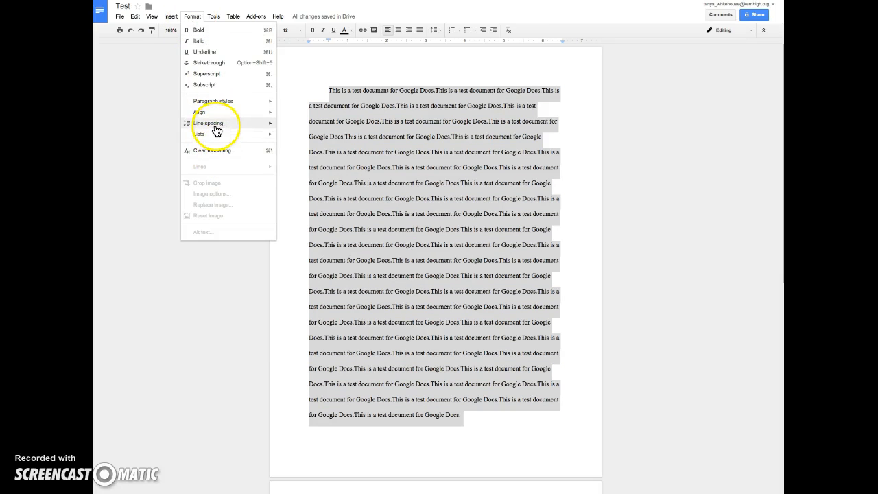
{"action": "mouse_move", "coordinate": [223, 124]}
{"action": "left_click", "coordinate": [312, 202]}
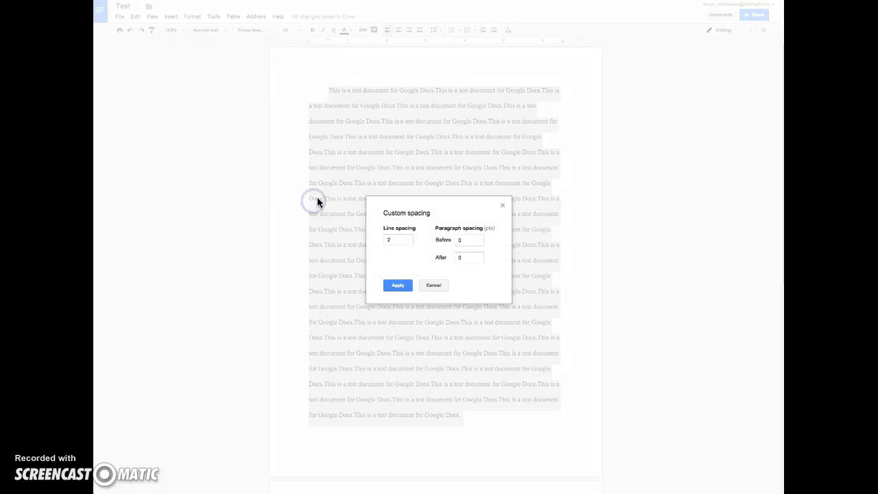
{"action": "left_click", "coordinate": [397, 239]}
{"action": "left_click", "coordinate": [472, 239]}
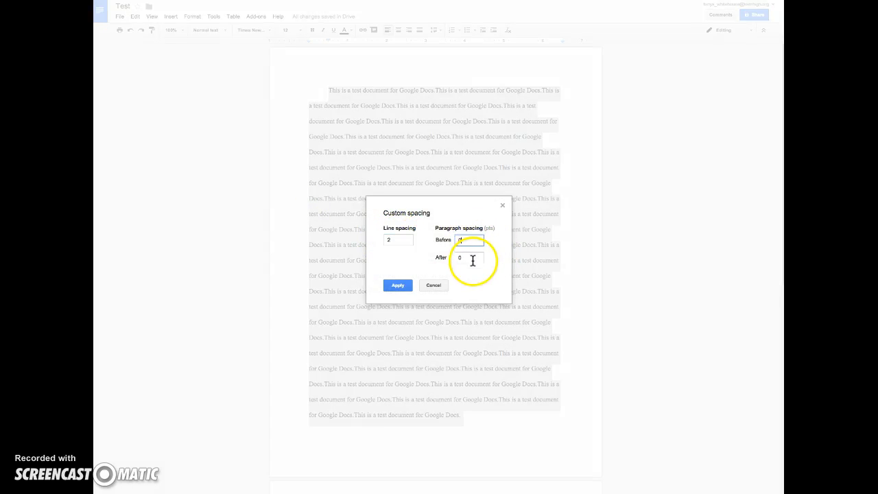
{"action": "left_click", "coordinate": [470, 257]}
{"action": "left_click", "coordinate": [397, 285]}
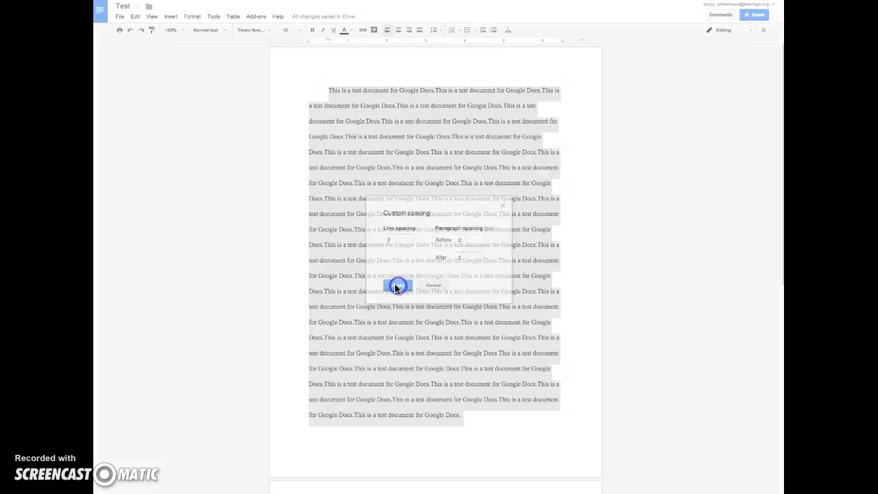
Browse the Tools and Format menus for the list formatting choices.
{"action": "left_click", "coordinate": [211, 18]}
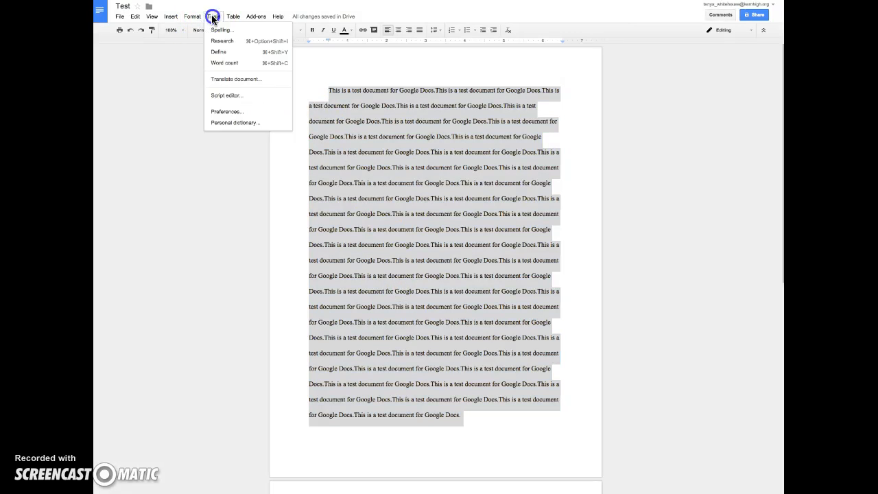
{"action": "mouse_move", "coordinate": [194, 17]}
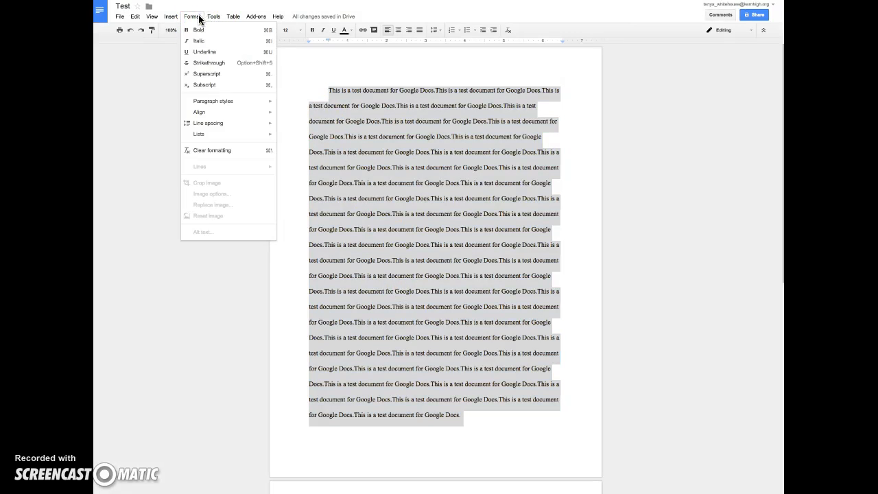
{"action": "left_click", "coordinate": [204, 137]}
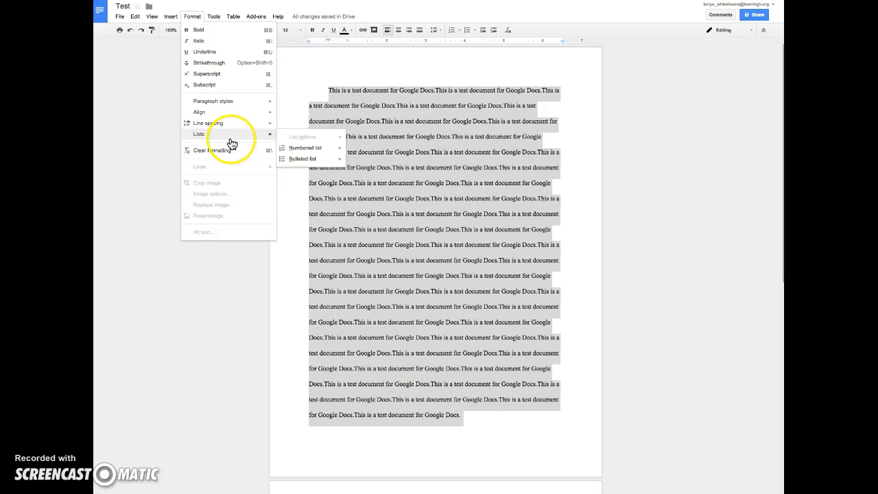
{"action": "mouse_move", "coordinate": [255, 135]}
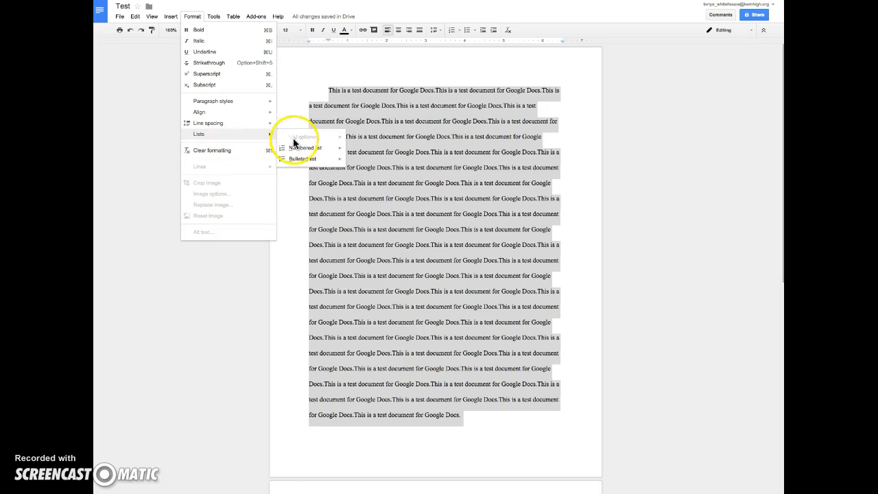
{"action": "mouse_move", "coordinate": [299, 165]}
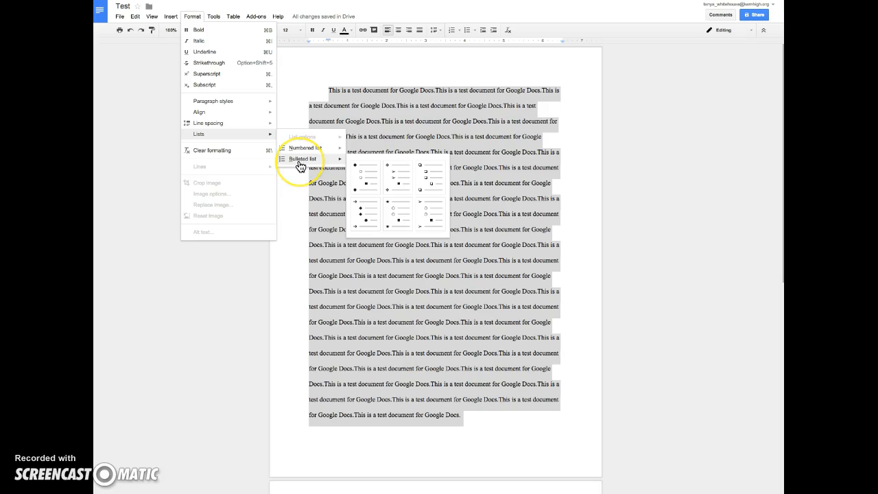
{"action": "mouse_move", "coordinate": [215, 123]}
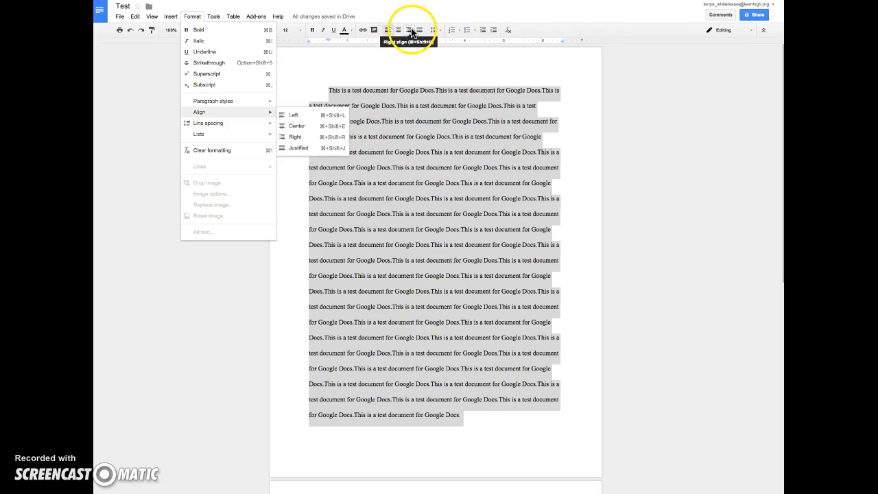
{"action": "mouse_move", "coordinate": [222, 100]}
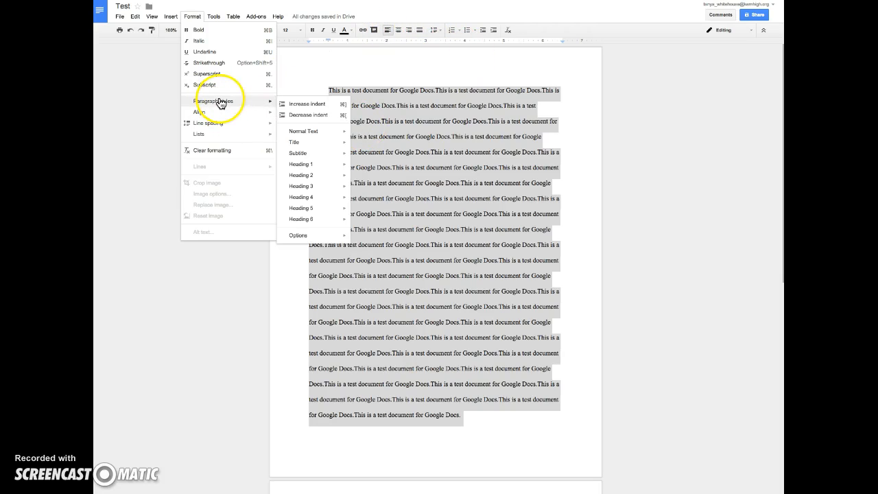
{"action": "left_click", "coordinate": [311, 237]}
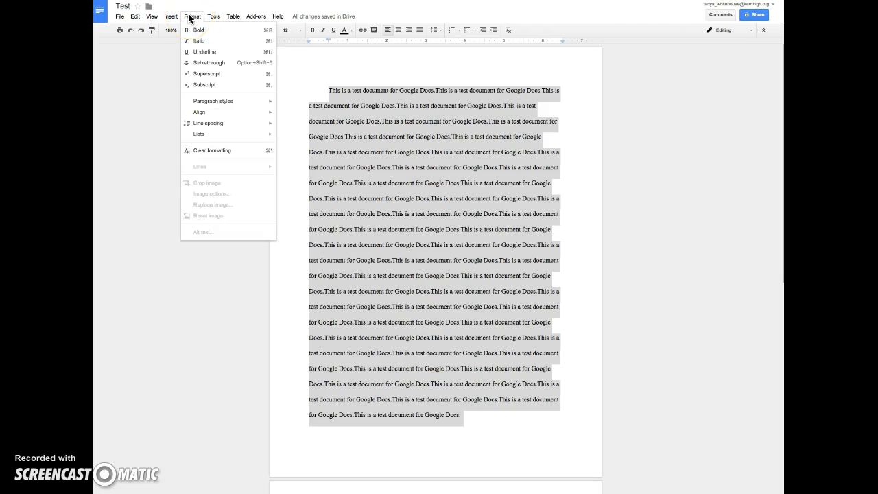
Run a spelling check on the text, which finds no suggestions, and dismiss the result.
{"action": "left_click", "coordinate": [214, 18]}
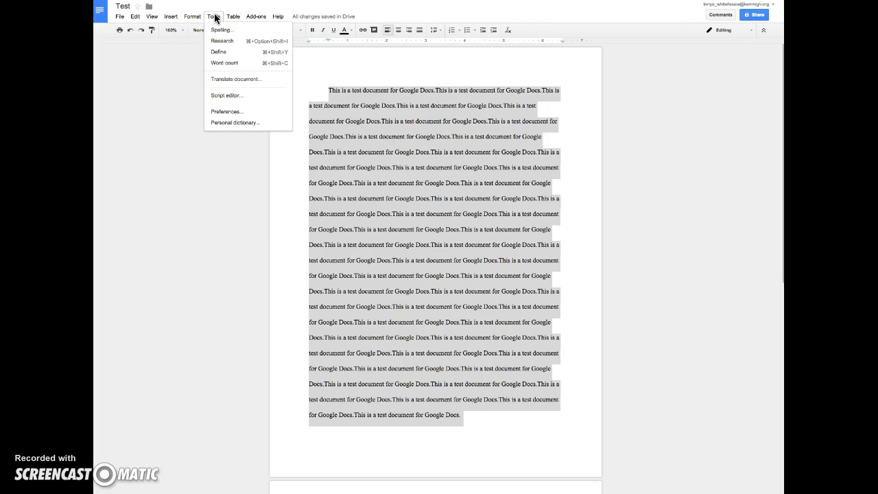
{"action": "left_click", "coordinate": [218, 31]}
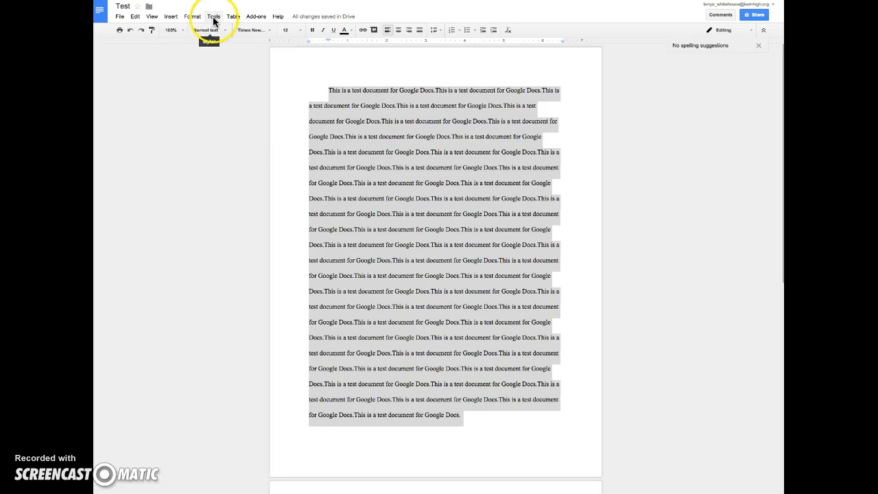
{"action": "left_click", "coordinate": [213, 19]}
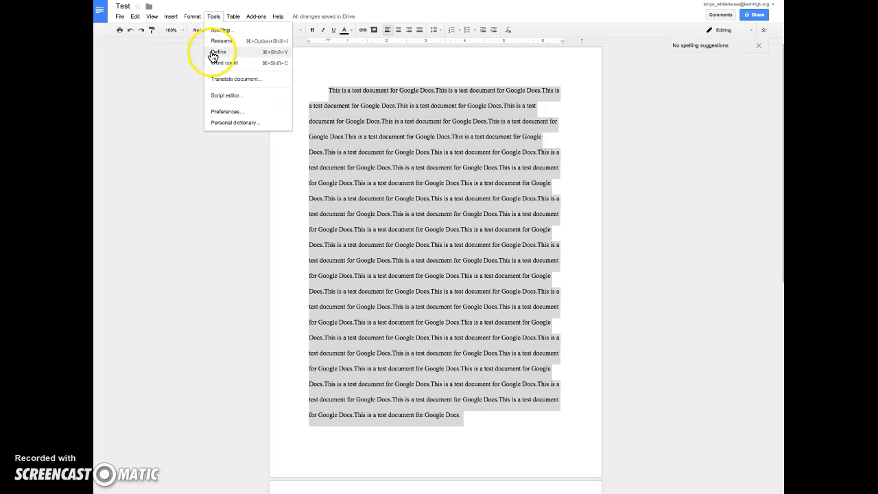
{"action": "left_click", "coordinate": [218, 43]}
Place the insertion point before the first word of the body text.
{"action": "left_click", "coordinate": [214, 17]}
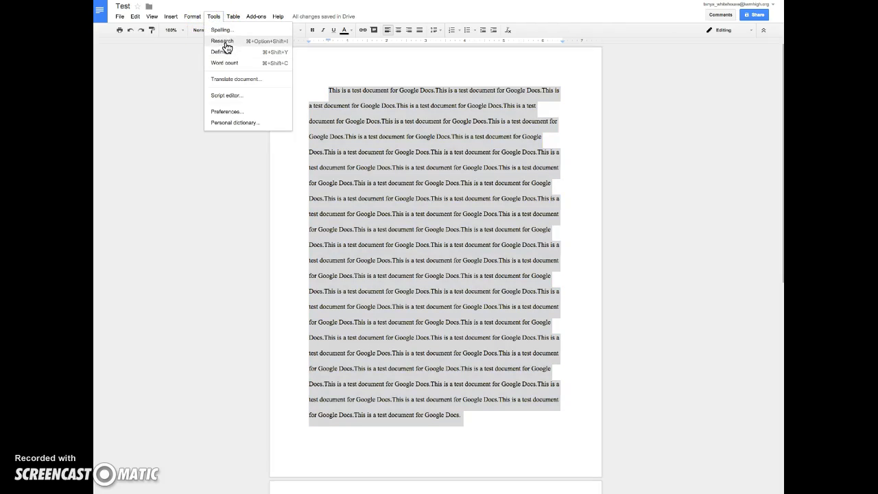
{"action": "left_click", "coordinate": [411, 249]}
{"action": "left_click", "coordinate": [316, 94]}
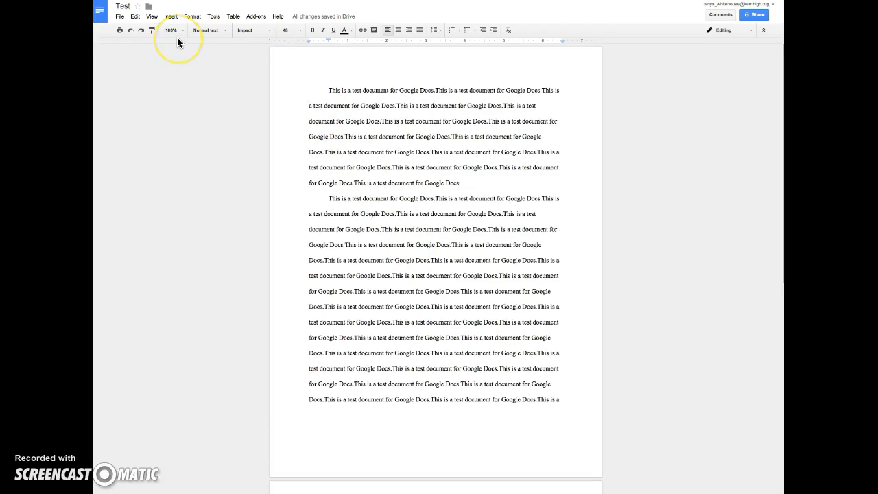
Type the 'Title Page' heading and the author's name on separate lines above the body text.
{"action": "type", "text": "Title "}
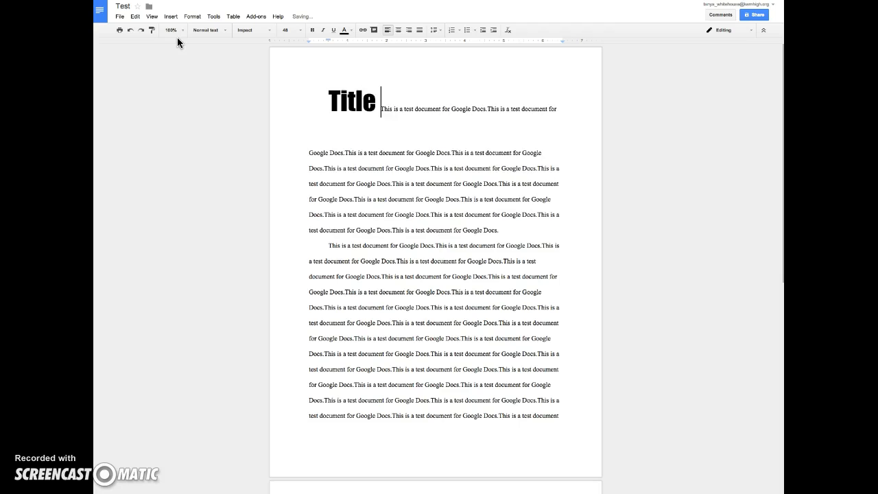
{"action": "type", "text": "Page"}
{"action": "key", "text": "Return"}
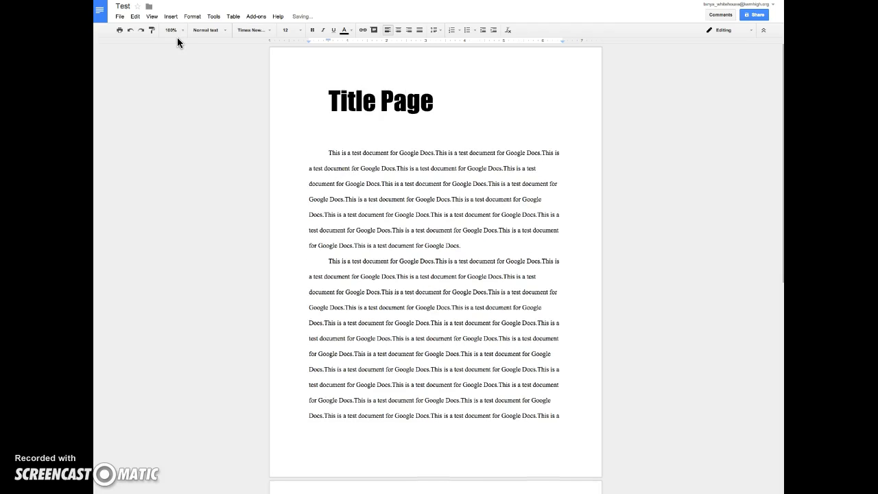
{"action": "type", "text": "Ms. Whitehouse"}
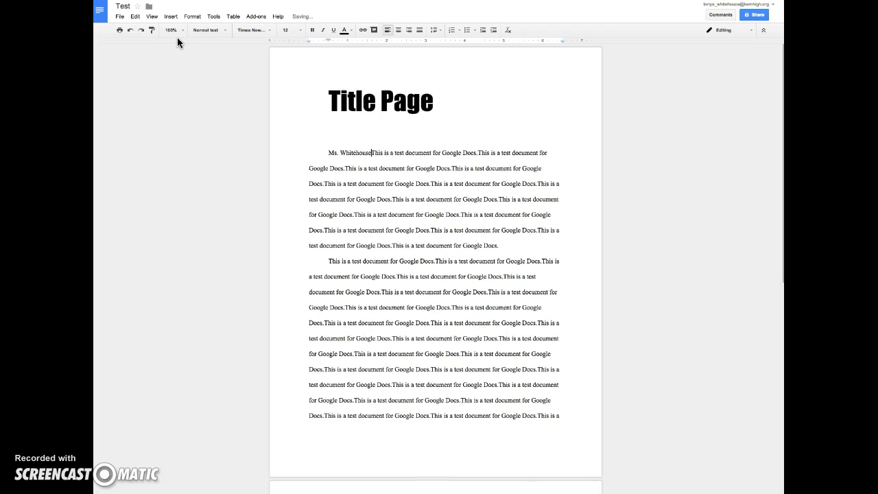
{"action": "key", "text": "Return"}
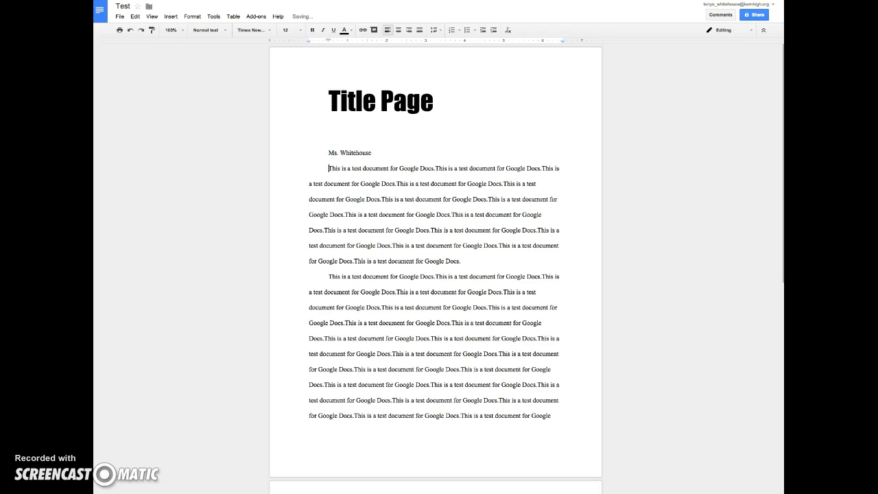
{"action": "left_click", "coordinate": [173, 17]}
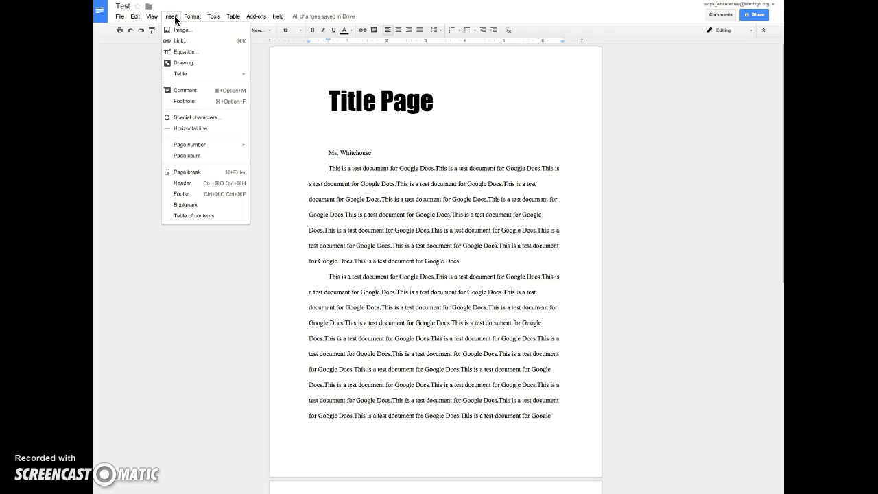
Insert a page break before the first body paragraph, keeping its first-line indent.
{"action": "left_click", "coordinate": [329, 167]}
{"action": "left_click", "coordinate": [319, 173]}
{"action": "key", "text": "Return"}
{"action": "key", "text": "Return"}
{"action": "key", "text": "Return"}
{"action": "key", "text": "Return"}
{"action": "key", "text": "Return"}
{"action": "key", "text": "Return"}
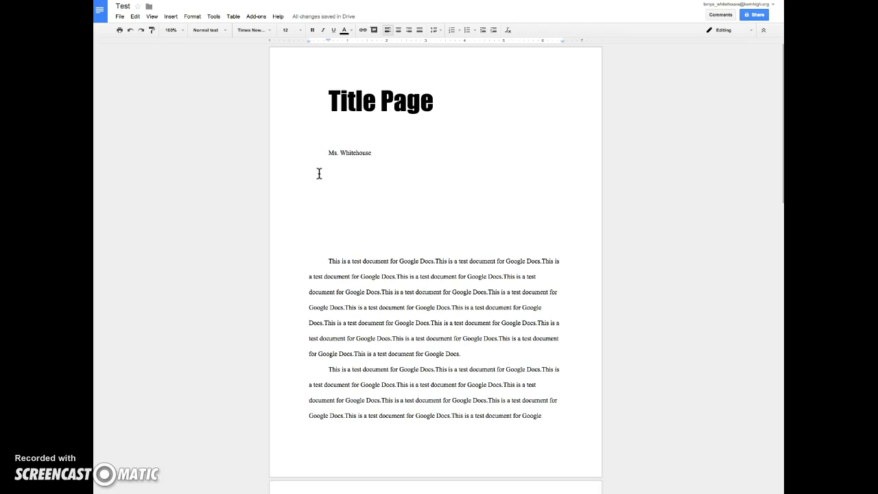
{"action": "key", "text": "BackSpace"}
{"action": "key", "text": "BackSpace"}
{"action": "key", "text": "BackSpace"}
{"action": "key", "text": "BackSpace"}
{"action": "key", "text": "BackSpace"}
{"action": "key", "text": "BackSpace"}
{"action": "key", "text": "BackSpace"}
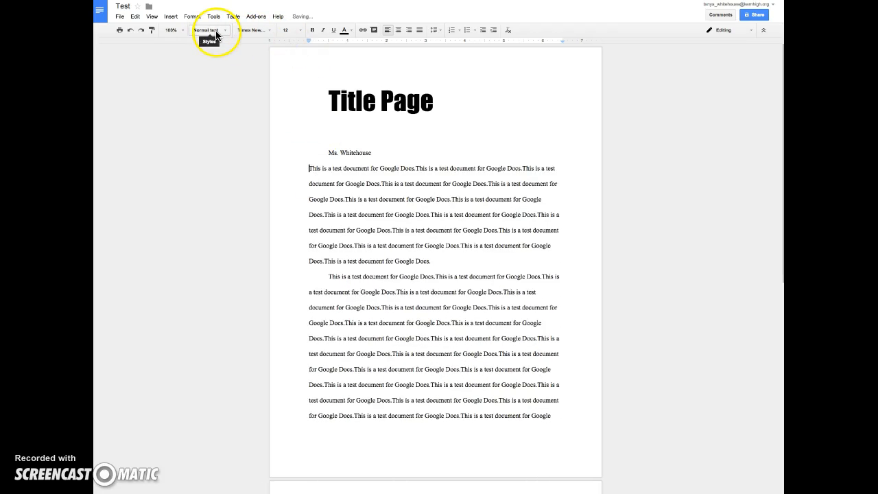
{"action": "key", "text": "Tab"}
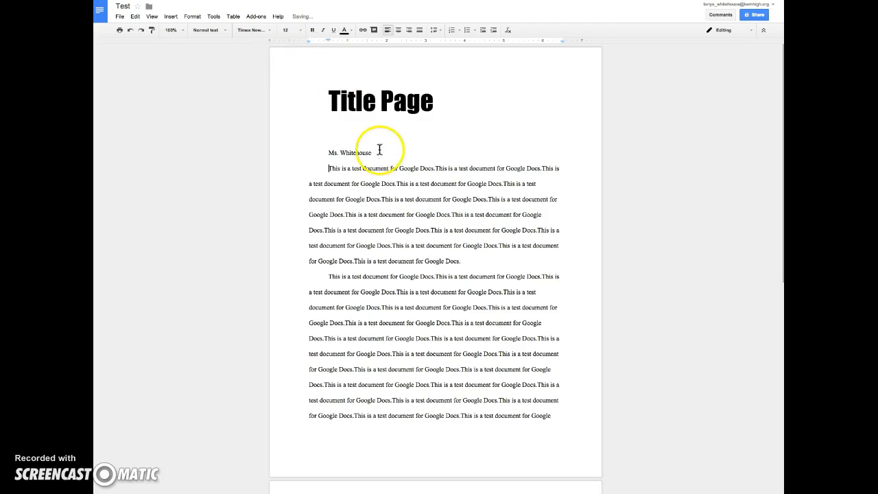
{"action": "left_click", "coordinate": [168, 18]}
{"action": "left_click", "coordinate": [180, 172]}
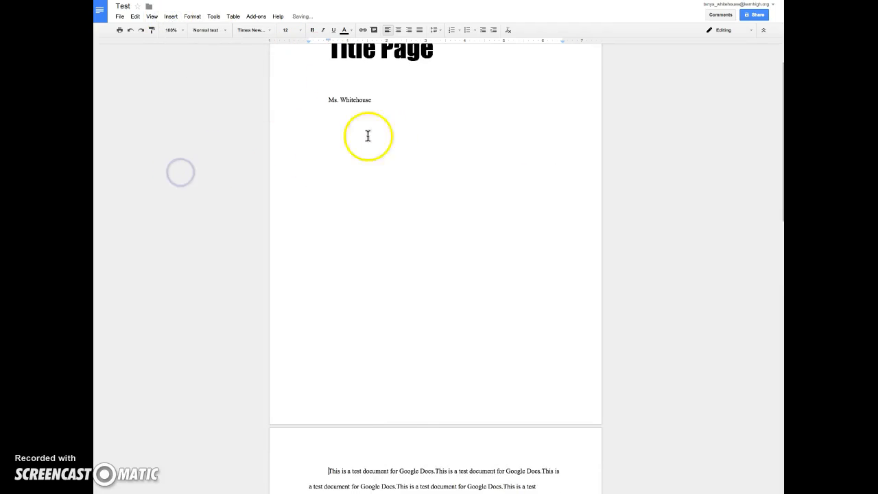
Set the title and name lines in the Corsiva font.
{"action": "left_click_drag", "start_coordinate": [388, 110], "coordinate": [313, 86]}
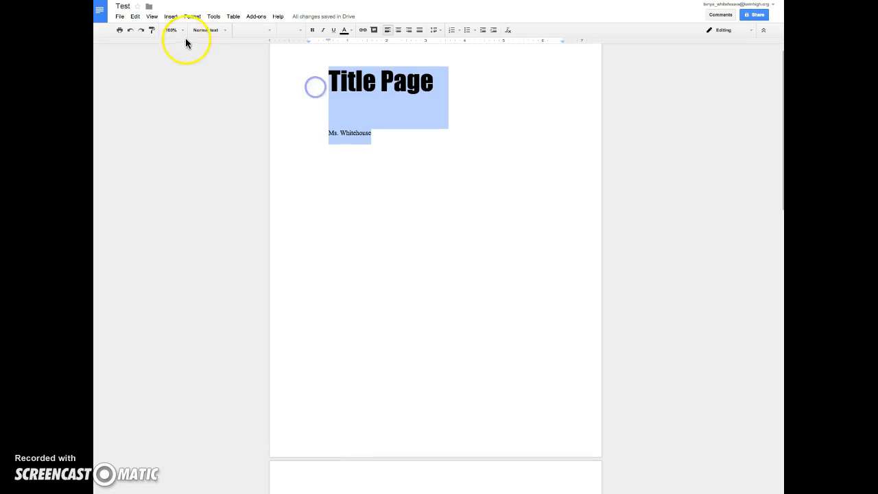
{"action": "left_click", "coordinate": [254, 31]}
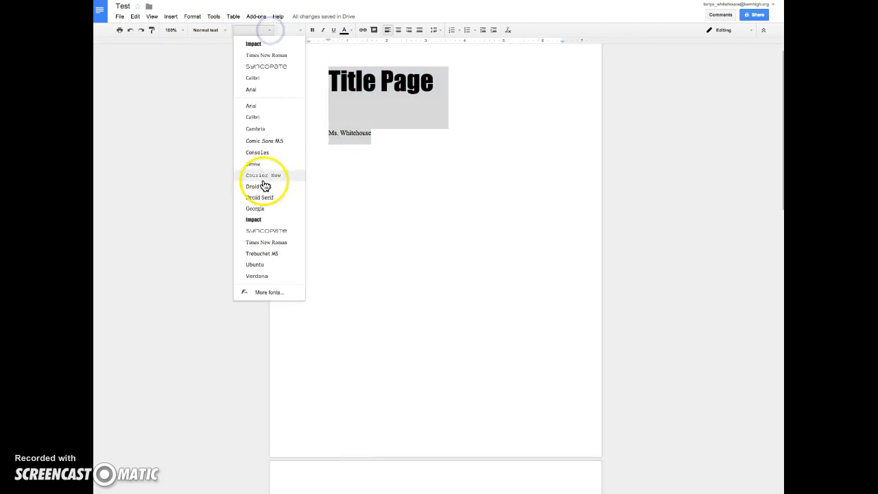
{"action": "left_click", "coordinate": [257, 161]}
Make the name line size 24 and the 'Title Page' heading size 60.
{"action": "left_click_drag", "start_coordinate": [380, 135], "coordinate": [325, 135]}
{"action": "left_click", "coordinate": [295, 29]}
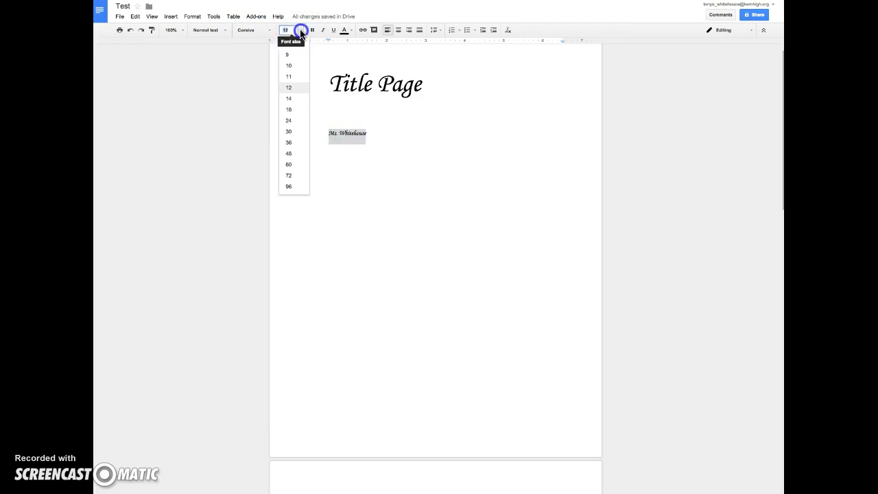
{"action": "left_click", "coordinate": [289, 121]}
{"action": "left_click_drag", "start_coordinate": [439, 88], "coordinate": [310, 87]}
{"action": "left_click", "coordinate": [297, 29]}
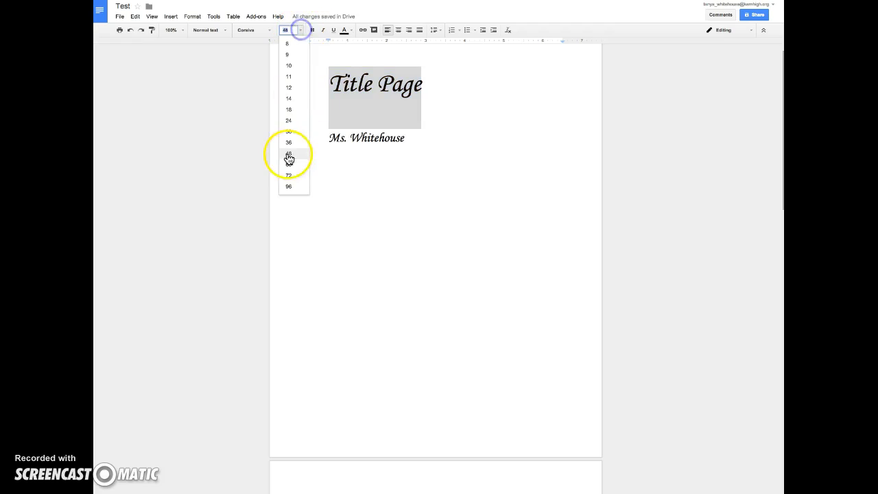
{"action": "left_click", "coordinate": [290, 164]}
Delete the leading spaces before 'Title Page' and before the name line.
{"action": "left_click", "coordinate": [367, 149]}
{"action": "left_click", "coordinate": [328, 89]}
{"action": "key", "text": "BackSpace"}
{"action": "left_click", "coordinate": [329, 152]}
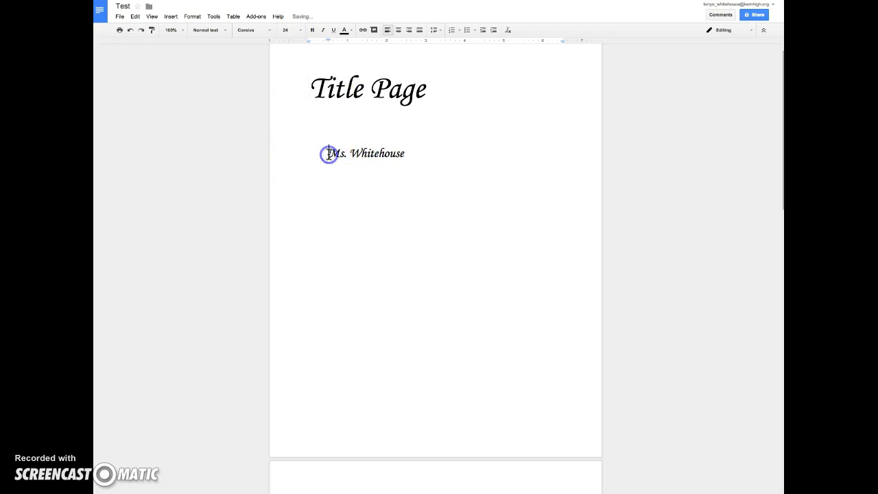
{"action": "key", "text": "BackSpace"}
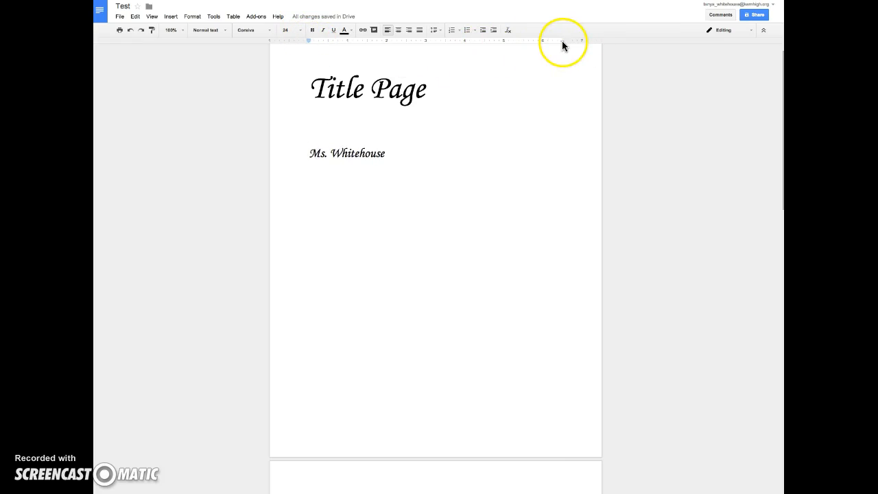
Center the Title Page heading after trying right and justified alignment.
{"action": "left_click", "coordinate": [325, 95]}
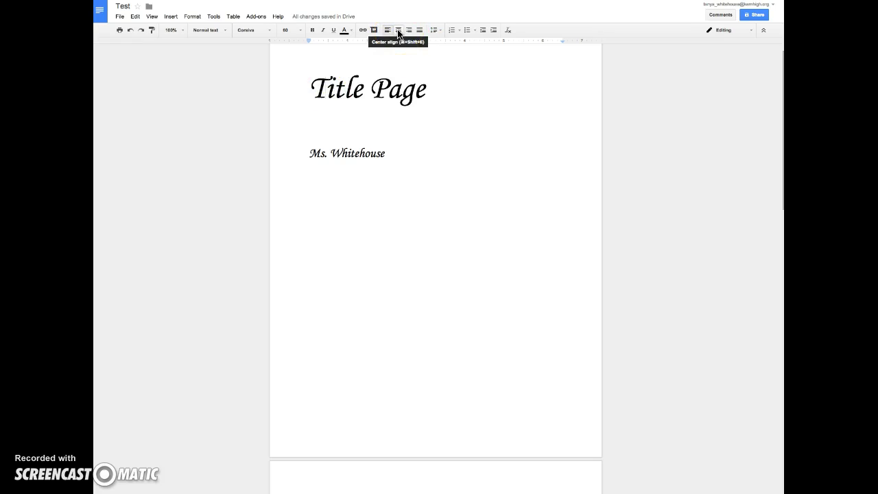
{"action": "left_click", "coordinate": [398, 31]}
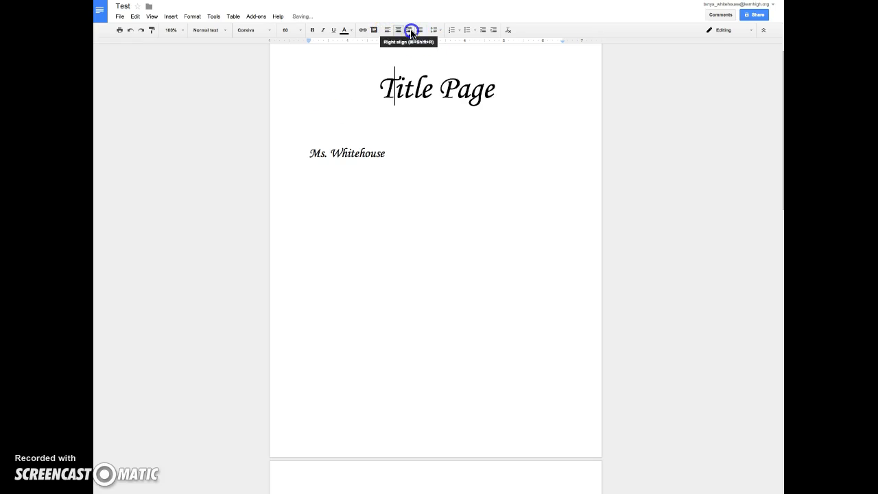
{"action": "left_click", "coordinate": [410, 31]}
{"action": "left_click", "coordinate": [420, 31]}
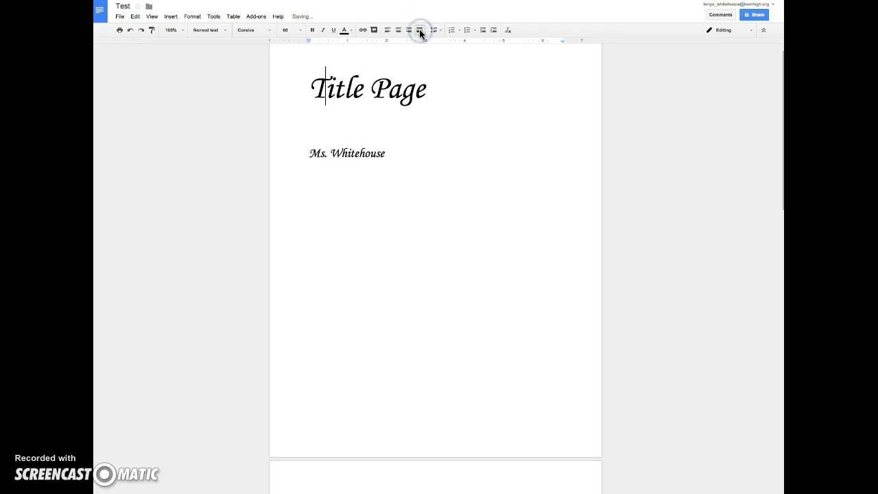
{"action": "left_click", "coordinate": [398, 31]}
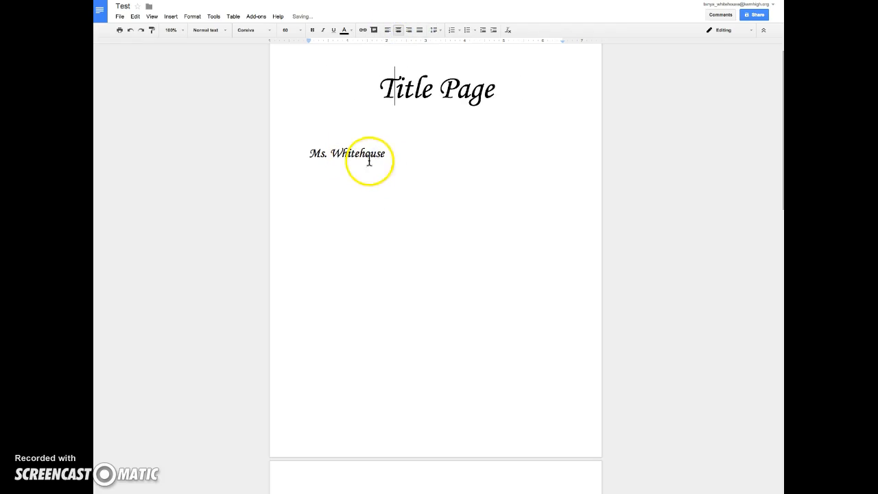
Add and then remove a blank line above the title, keeping it centered.
{"action": "left_click", "coordinate": [354, 86]}
{"action": "key", "text": "Return"}
{"action": "key", "text": "Return"}
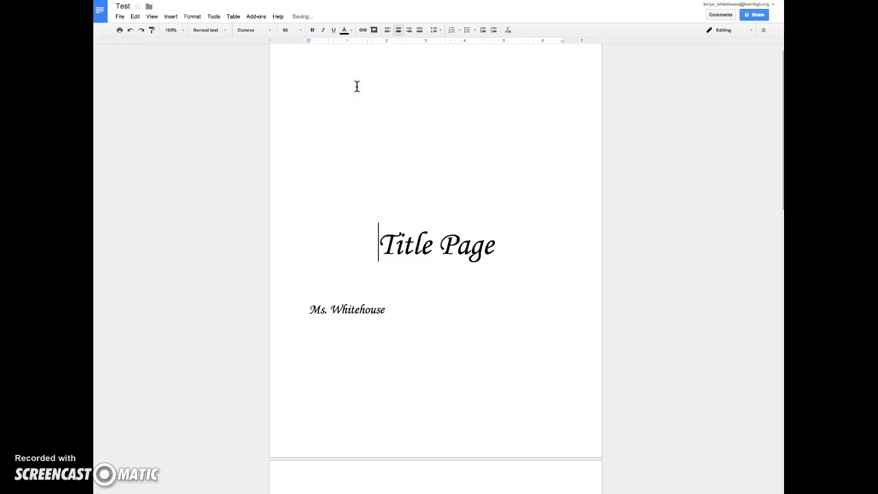
{"action": "key", "text": "ctrl+shift+l"}
{"action": "key", "text": "BackSpace"}
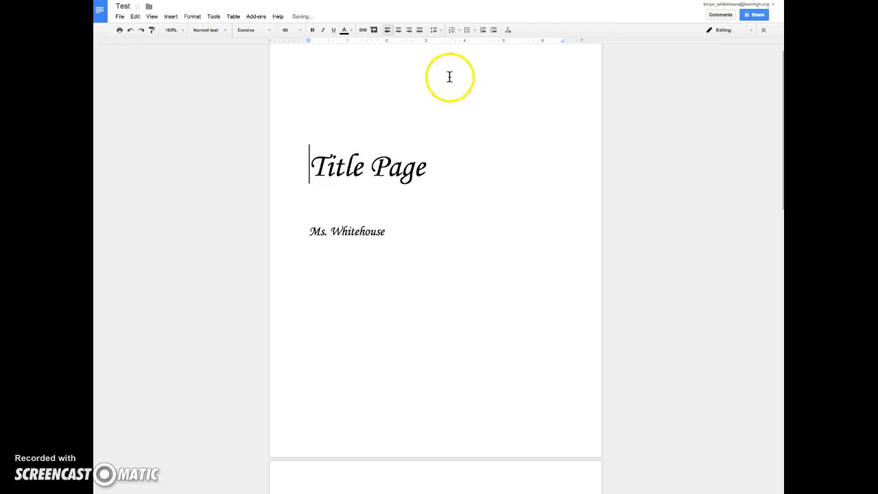
{"action": "left_click", "coordinate": [398, 29]}
{"action": "scroll", "coordinate": [413, 384], "scroll_direction": "down", "scroll_amount": 5}
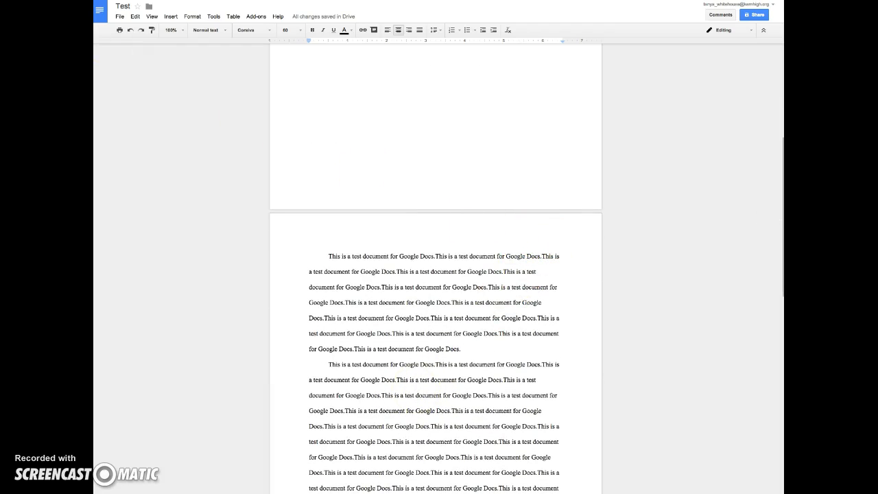
Insert a header on the body page, right-align it, and type the author's surname.
{"action": "left_click", "coordinate": [169, 16]}
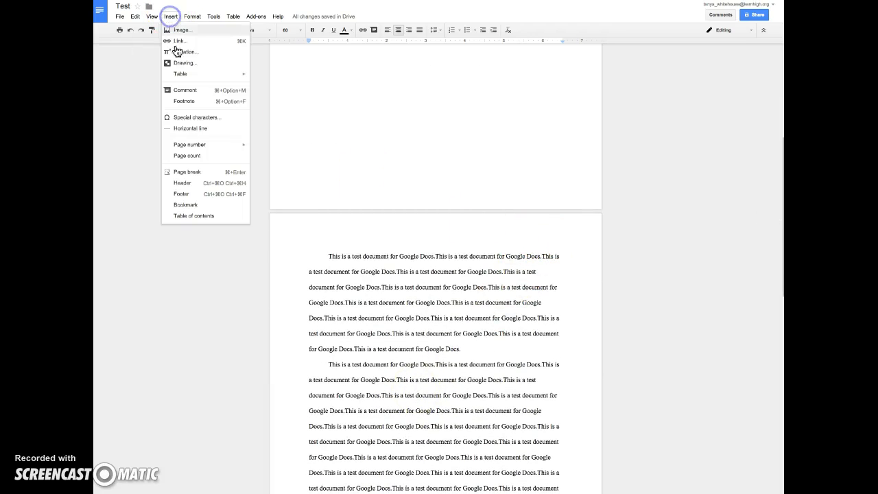
{"action": "left_click", "coordinate": [192, 183]}
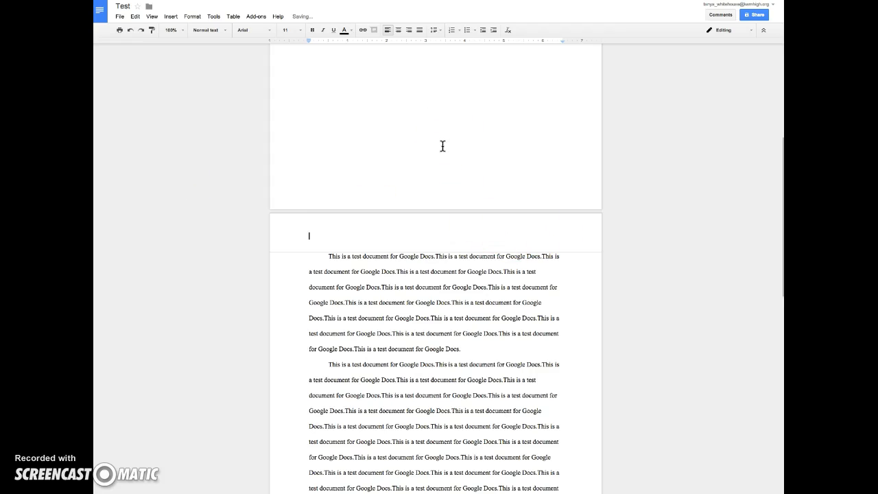
{"action": "left_click", "coordinate": [410, 31]}
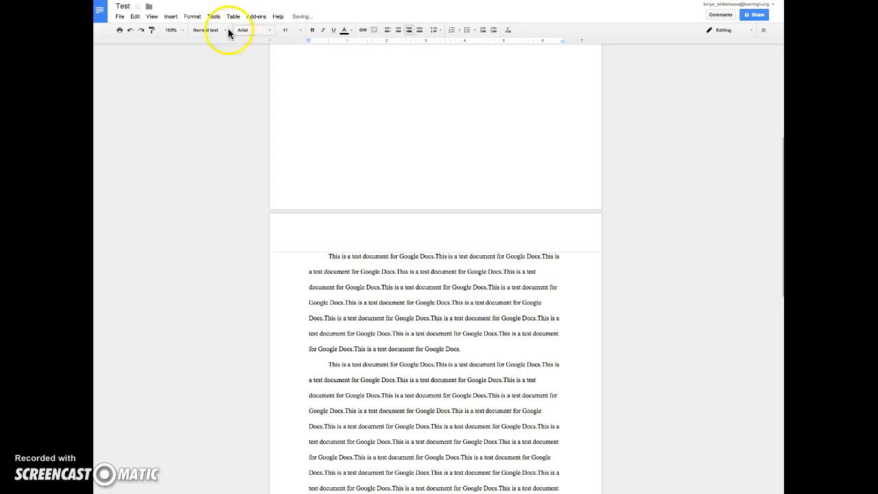
{"action": "type", "text": "Whit"}
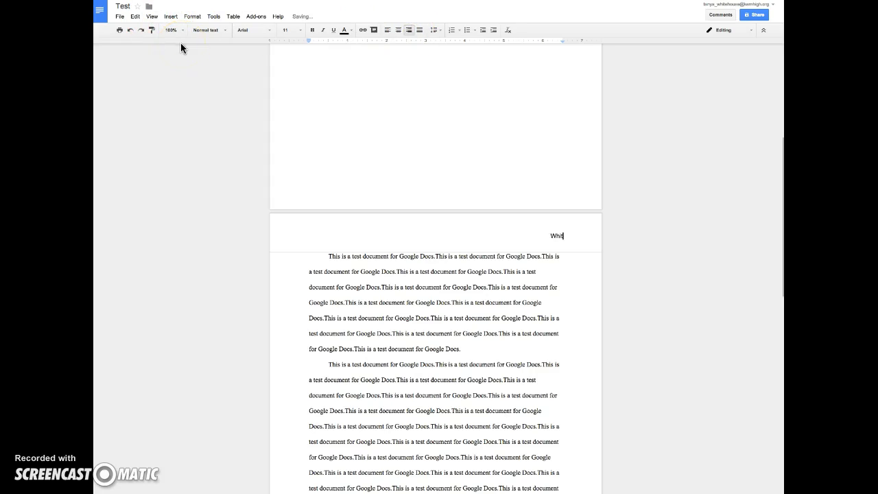
{"action": "type", "text": "ehouse"}
Insert a top-right page number after the surname in the header.
{"action": "left_click", "coordinate": [170, 17]}
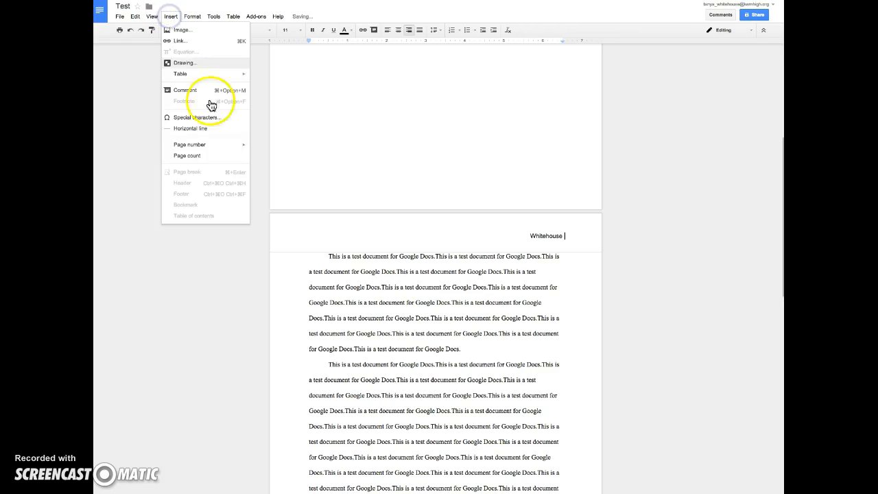
{"action": "mouse_move", "coordinate": [199, 149]}
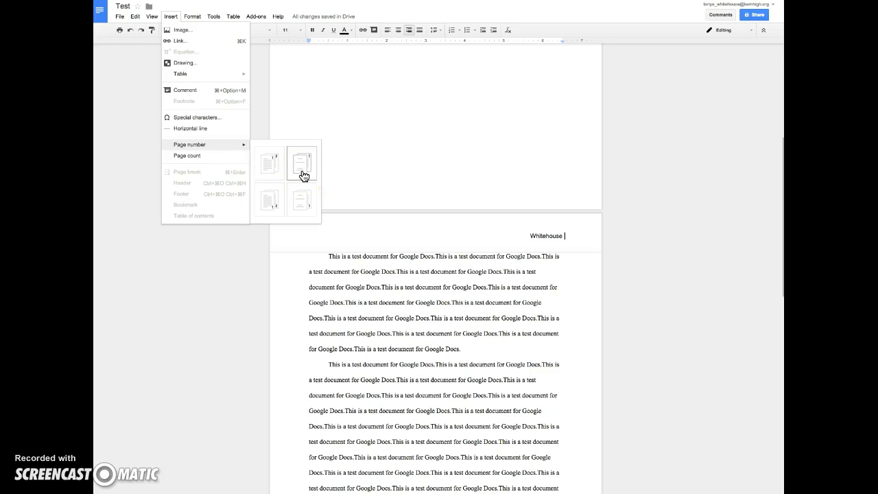
{"action": "left_click", "coordinate": [271, 205]}
{"action": "left_click", "coordinate": [304, 206]}
{"action": "left_click", "coordinate": [306, 169]}
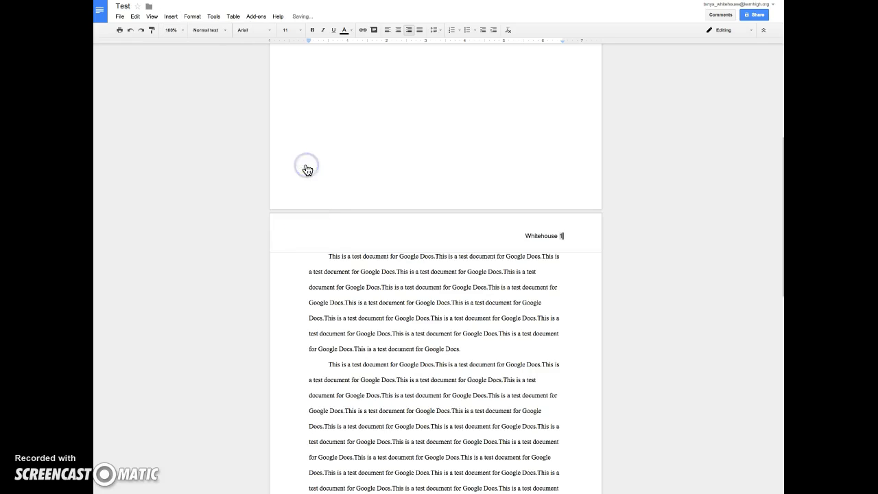
Set the header's surname and page number to Times New Roman, size 12.
{"action": "left_click", "coordinate": [530, 271]}
{"action": "left_click_drag", "start_coordinate": [523, 235], "coordinate": [562, 235]}
{"action": "left_click", "coordinate": [265, 30]}
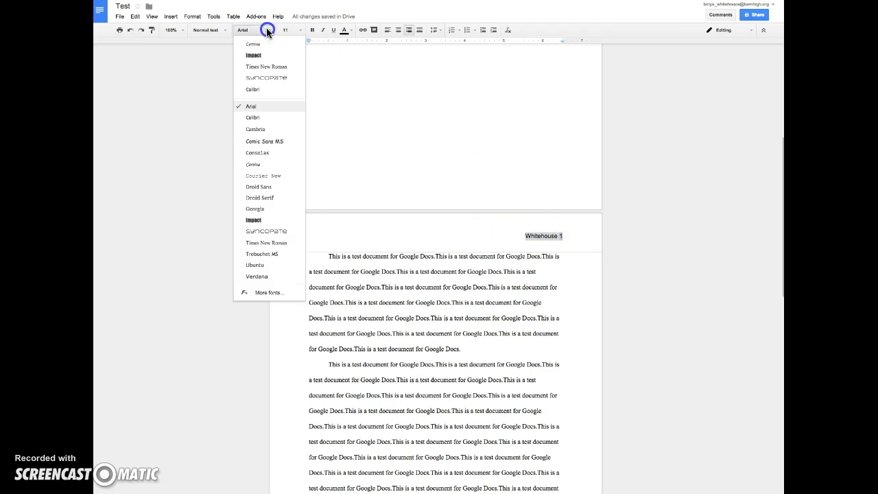
{"action": "left_click", "coordinate": [263, 66]}
{"action": "left_click", "coordinate": [299, 31]}
{"action": "left_click", "coordinate": [289, 88]}
Leave the header and check that the body pages show page numbers 1 and 2.
{"action": "left_click", "coordinate": [520, 272]}
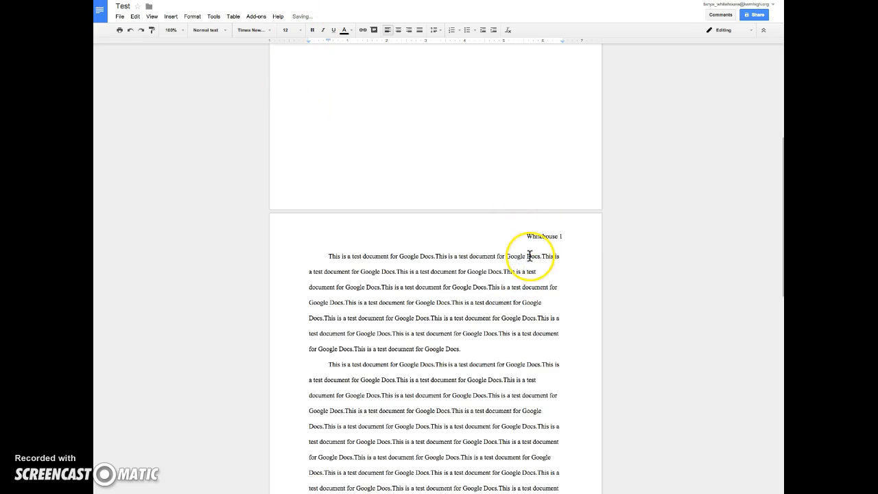
{"action": "scroll", "coordinate": [528, 257], "scroll_direction": "down", "scroll_amount": 7}
{"action": "scroll", "coordinate": [529, 255], "scroll_direction": "up", "scroll_amount": 12}
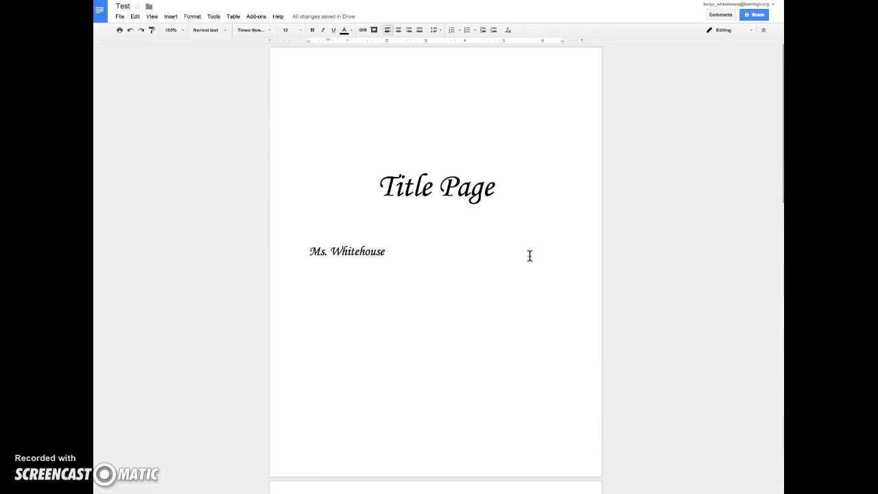
{"action": "scroll", "coordinate": [530, 256], "scroll_direction": "down", "scroll_amount": 7}
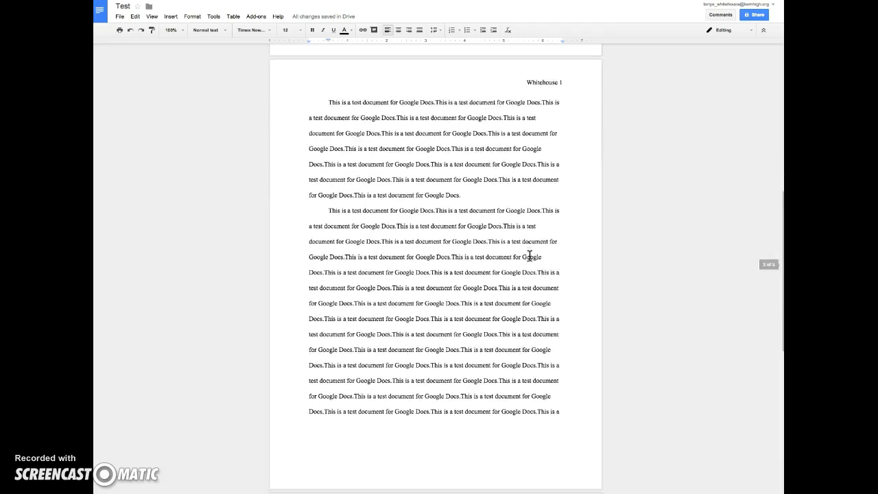
{"action": "scroll", "coordinate": [529, 255], "scroll_direction": "down", "scroll_amount": 3}
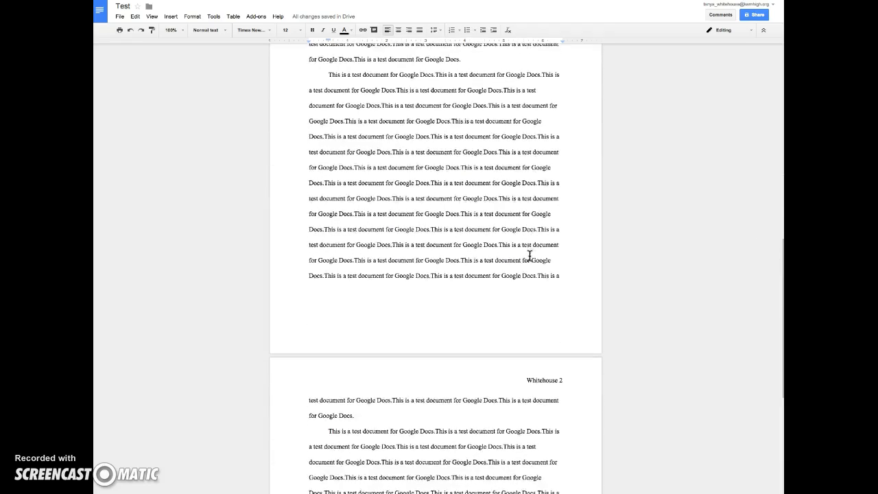
{"action": "scroll", "coordinate": [529, 256], "scroll_direction": "down", "scroll_amount": 3}
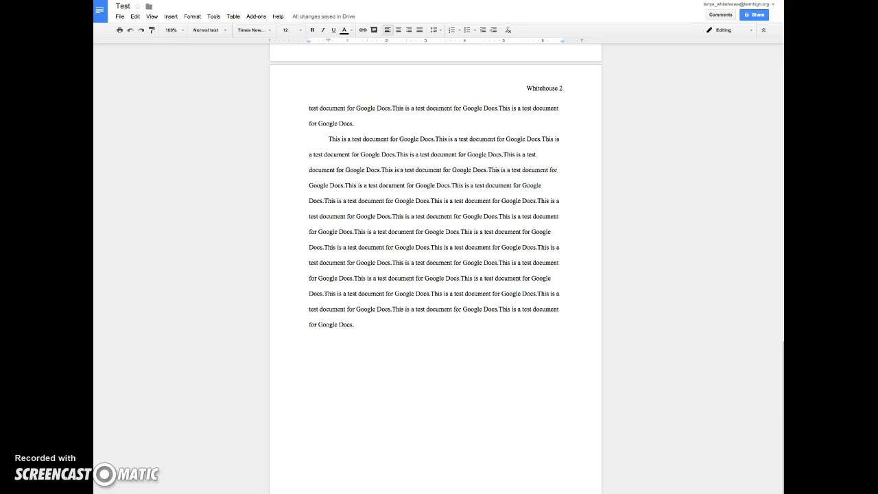
{"action": "left_click", "coordinate": [164, 17]}
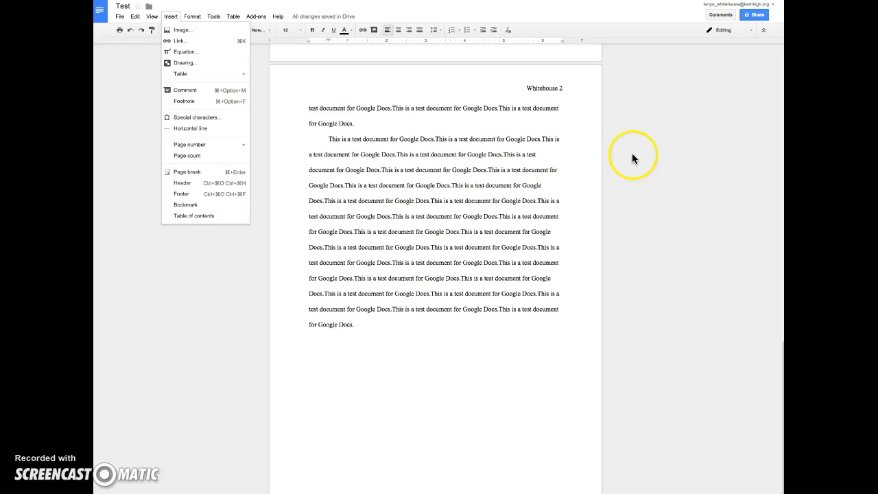
{"action": "left_click", "coordinate": [648, 148]}
{"action": "scroll", "coordinate": [583, 132], "scroll_direction": "up", "scroll_amount": 15}
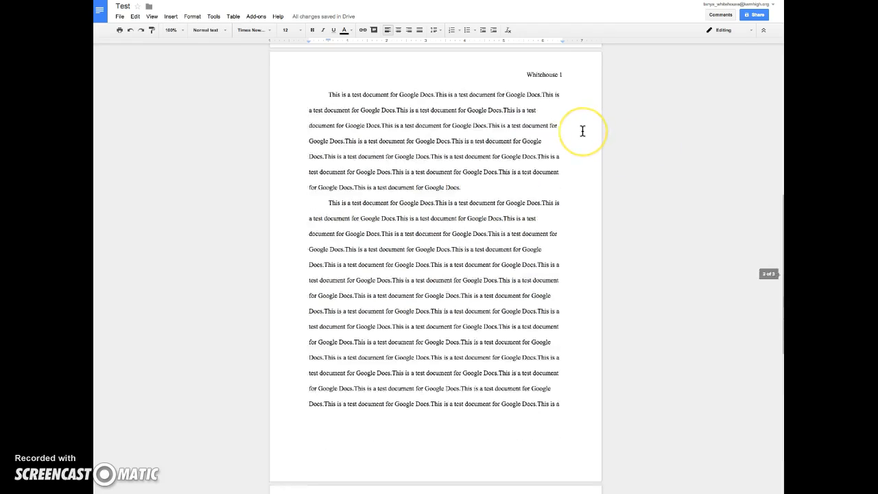
{"action": "scroll", "coordinate": [582, 131], "scroll_direction": "down", "scroll_amount": 5}
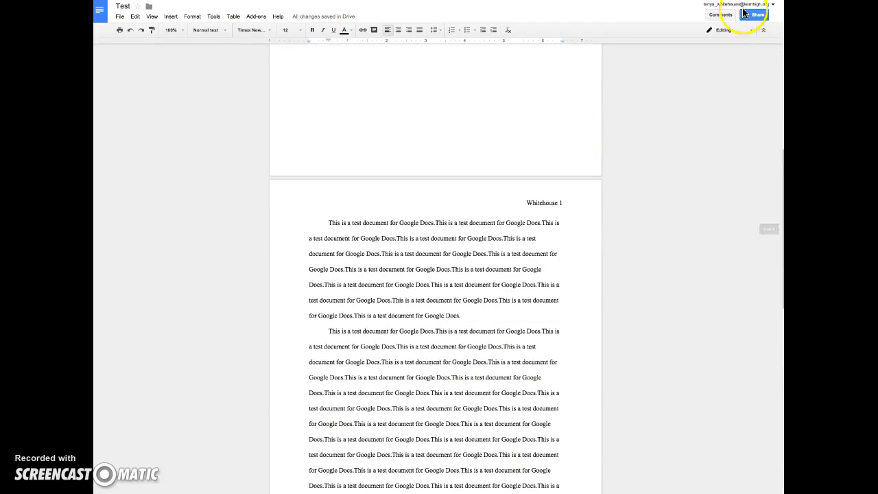
Post a placeholder comment on the opening sentences of page 2's indented paragraph.
{"action": "left_click", "coordinate": [720, 14]}
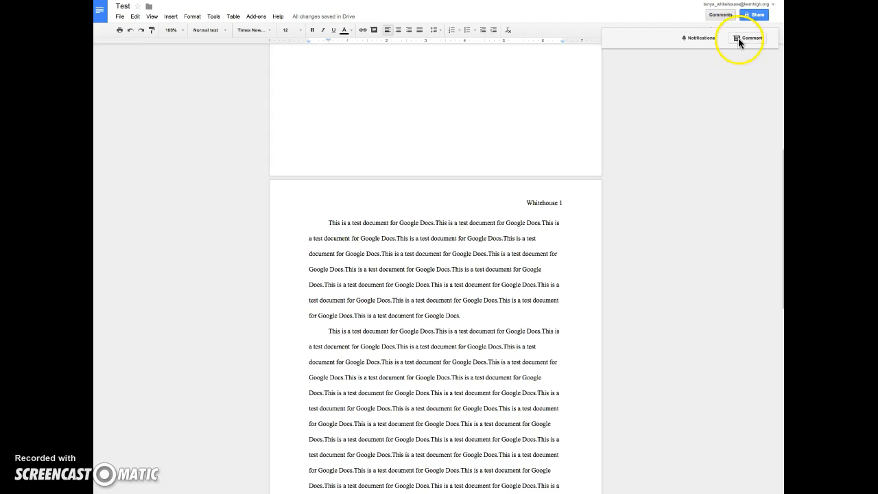
{"action": "left_click", "coordinate": [744, 37]}
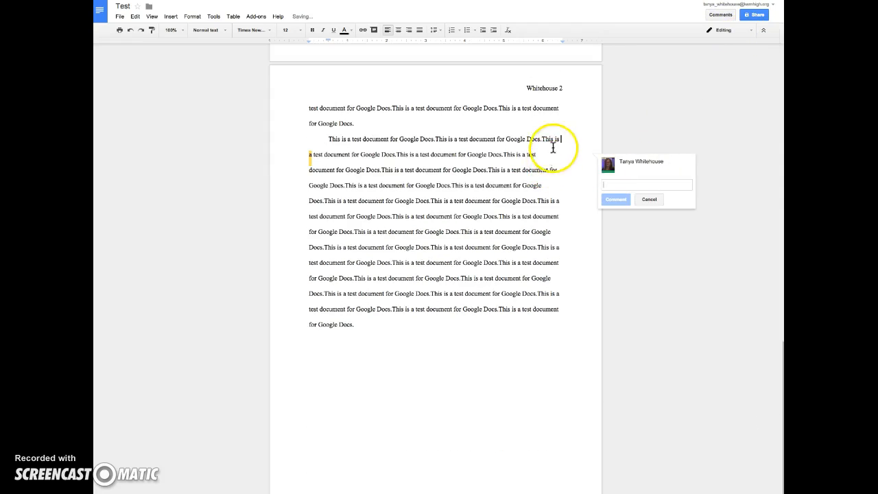
{"action": "left_click", "coordinate": [386, 157]}
{"action": "left_click", "coordinate": [329, 140]}
{"action": "left_click_drag", "start_coordinate": [329, 140], "coordinate": [503, 155]}
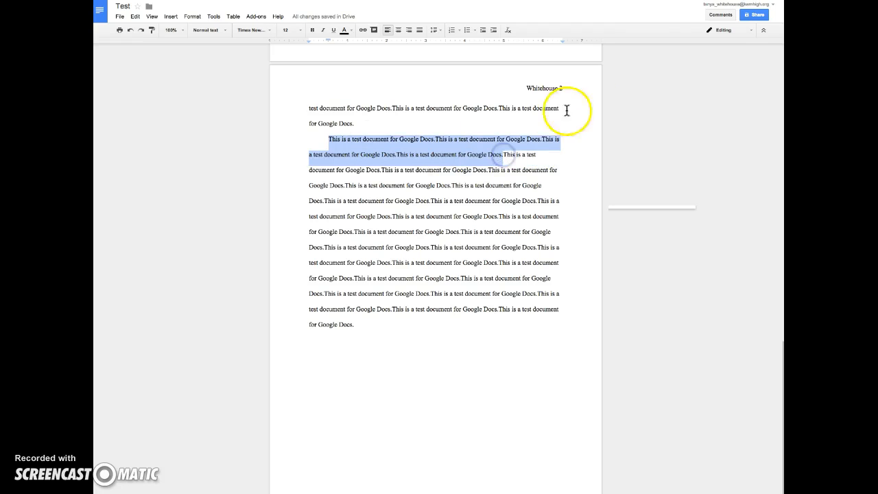
{"action": "left_click", "coordinate": [720, 15]}
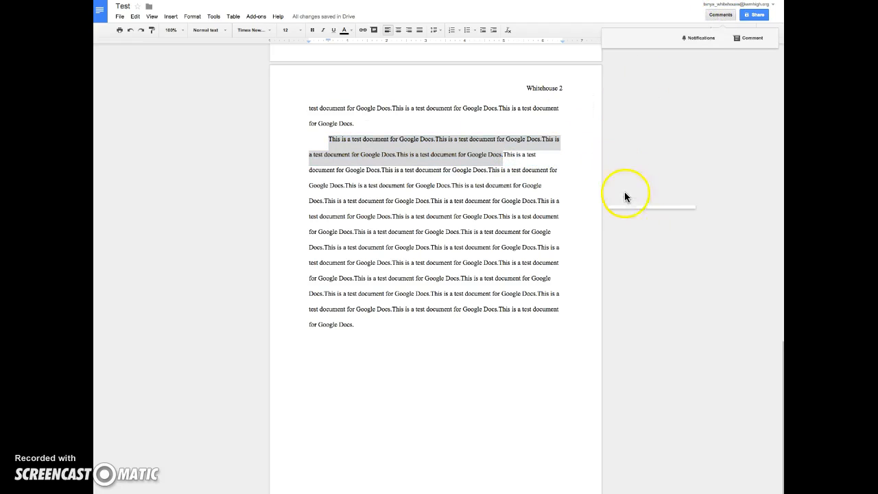
{"action": "left_click", "coordinate": [741, 38]}
{"action": "type", "text": "fjhkasdlfhdsjkla fhsdjklfdshj"}
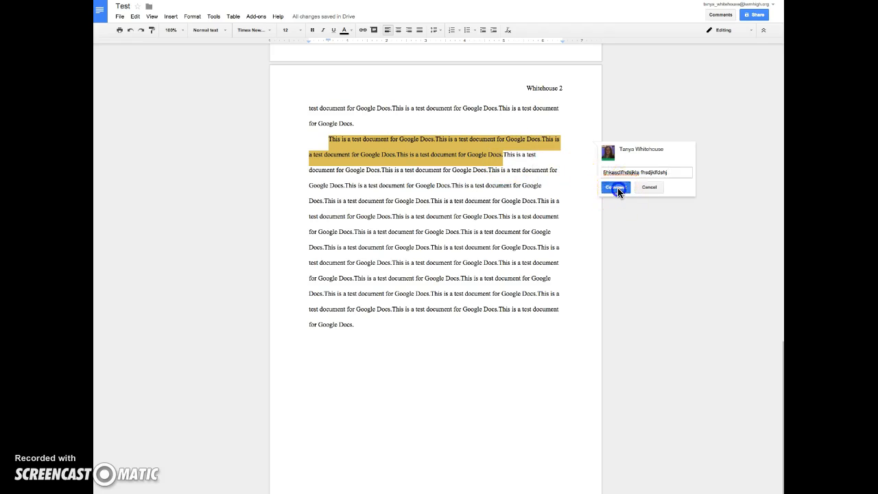
{"action": "left_click", "coordinate": [616, 188]}
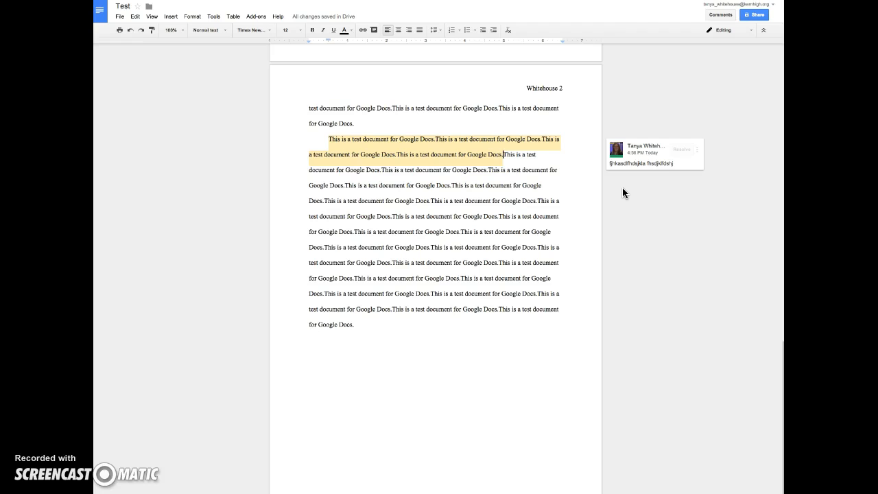
Change 'test document' to 'document' and resolve the comment.
{"action": "left_click", "coordinate": [437, 156]}
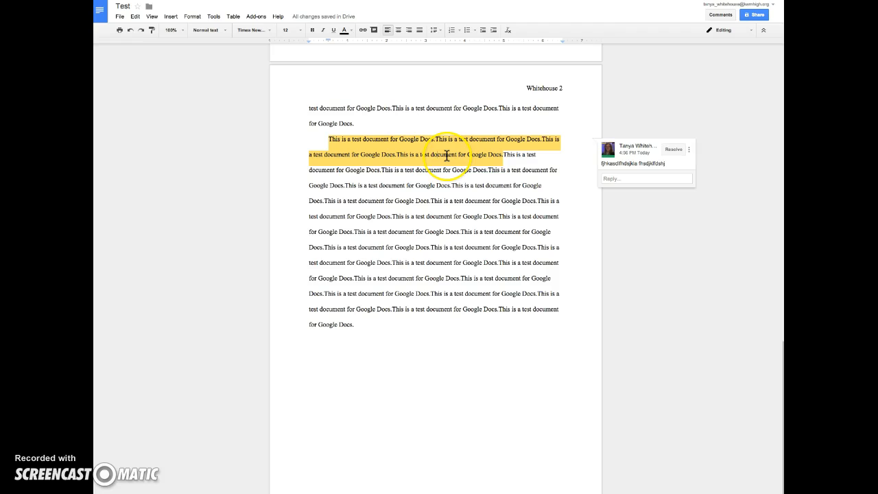
{"action": "key", "text": "BackSpace"}
{"action": "key", "text": "BackSpace"}
{"action": "key", "text": "BackSpace"}
{"action": "key", "text": "BackSpace"}
{"action": "key", "text": "BackSpace"}
{"action": "key", "text": "BackSpace"}
{"action": "key", "text": "BackSpace"}
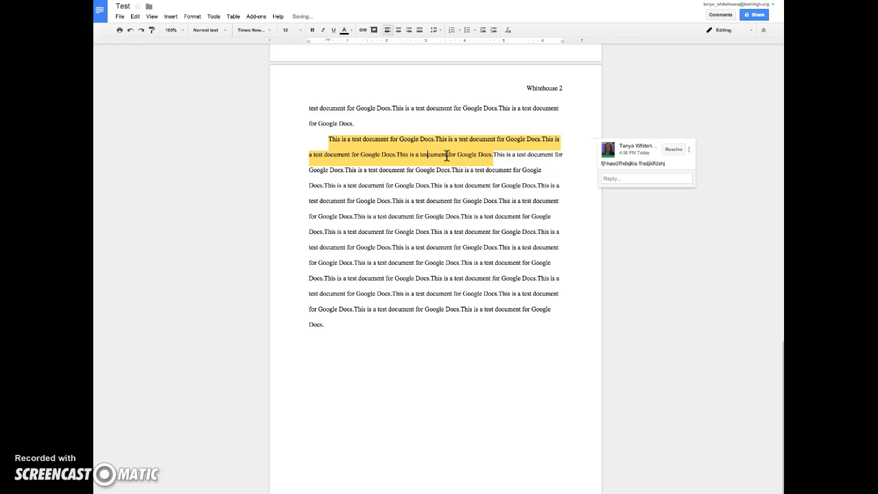
{"action": "type", "text": "do"}
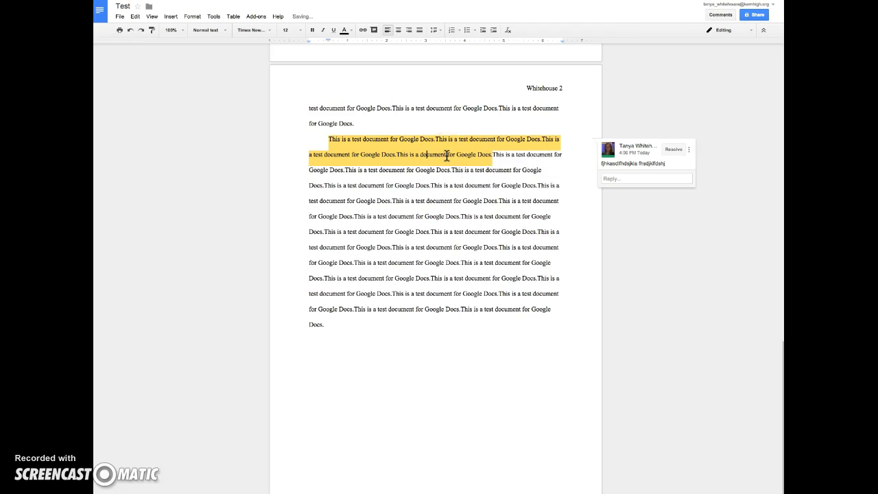
{"action": "left_click", "coordinate": [673, 150]}
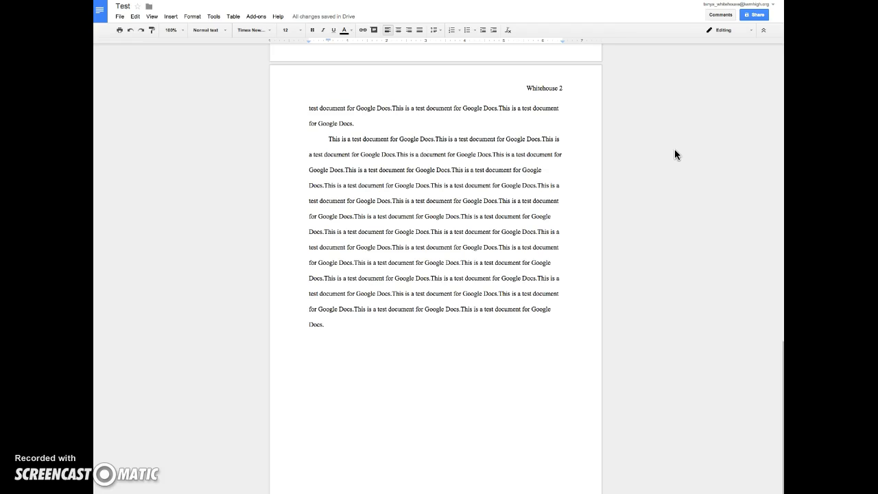
Scroll up to the centered Corsiva 'Title Page' heading at the top of page 1.
{"action": "scroll", "coordinate": [476, 171], "scroll_direction": "up", "scroll_amount": 12}
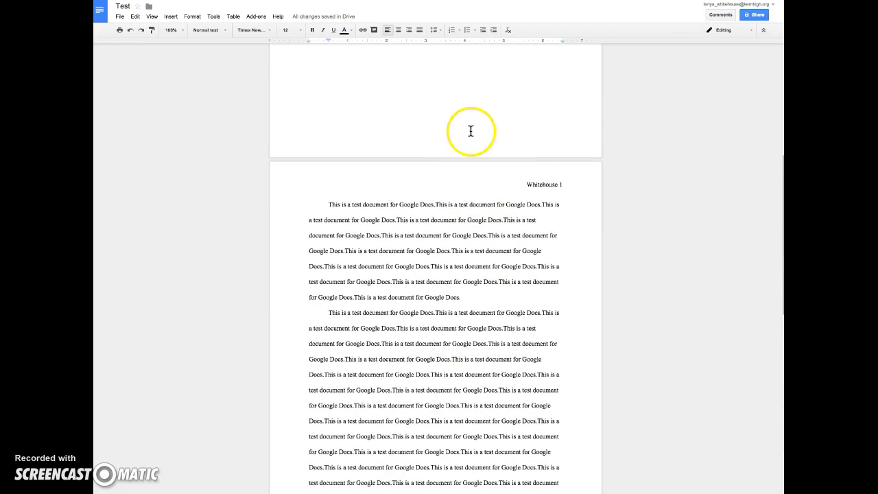
{"action": "scroll", "coordinate": [471, 131], "scroll_direction": "up", "scroll_amount": 2}
{"action": "scroll", "coordinate": [470, 131], "scroll_direction": "up", "scroll_amount": 8}
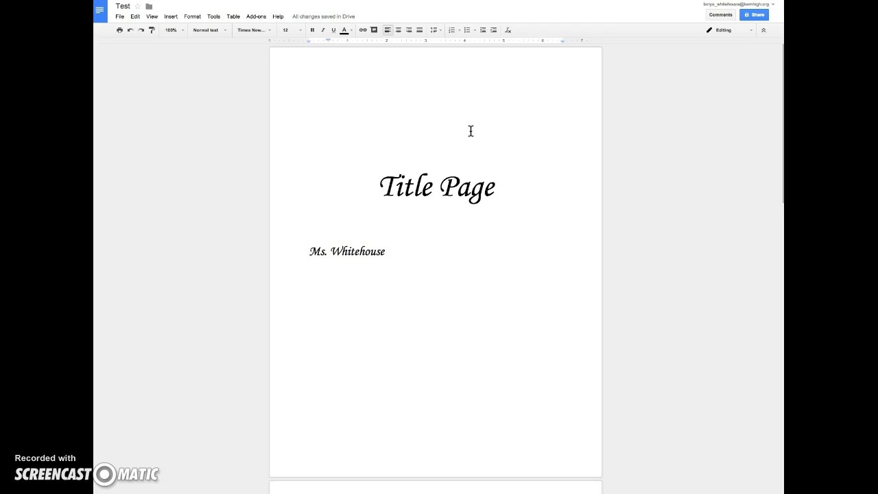
{"action": "left_click", "coordinate": [618, 390]}
{"action": "scroll", "coordinate": [618, 391], "scroll_direction": "down", "scroll_amount": 9}
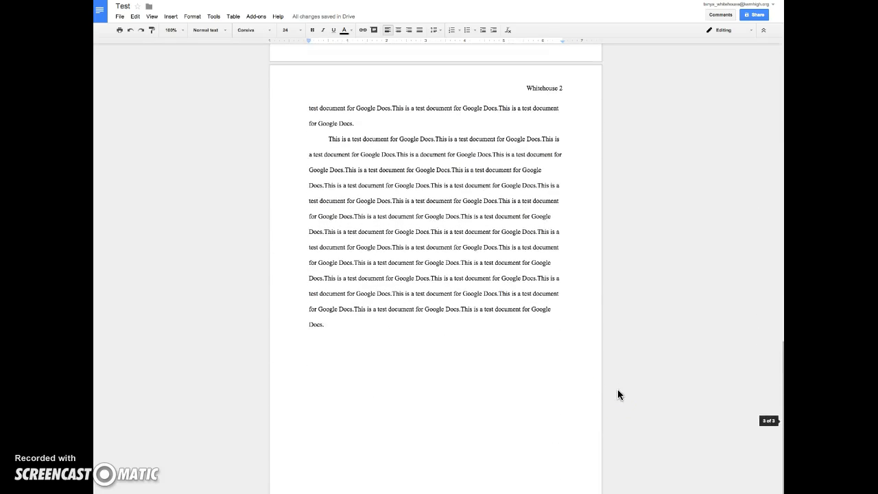
{"action": "left_click", "coordinate": [96, 483]}
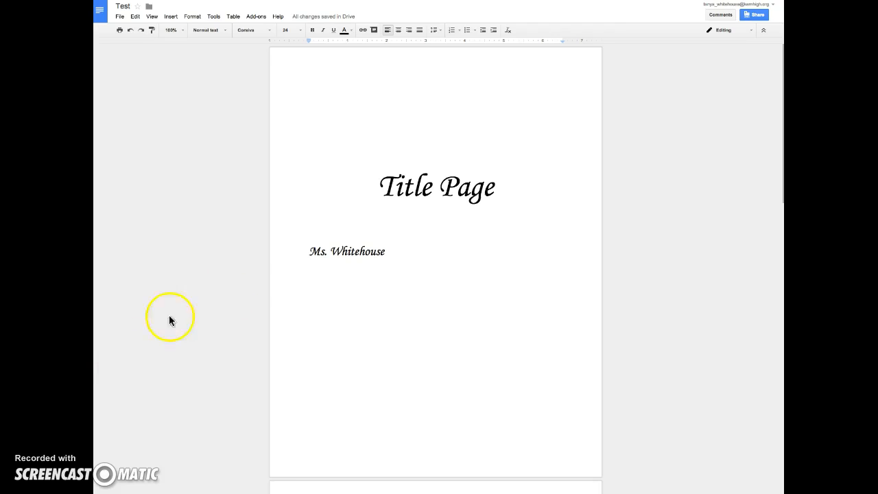
Copy the Test document's shareable link and switch to the KHSD GAFE Inservice Classroom stream.
{"action": "left_click", "coordinate": [749, 16]}
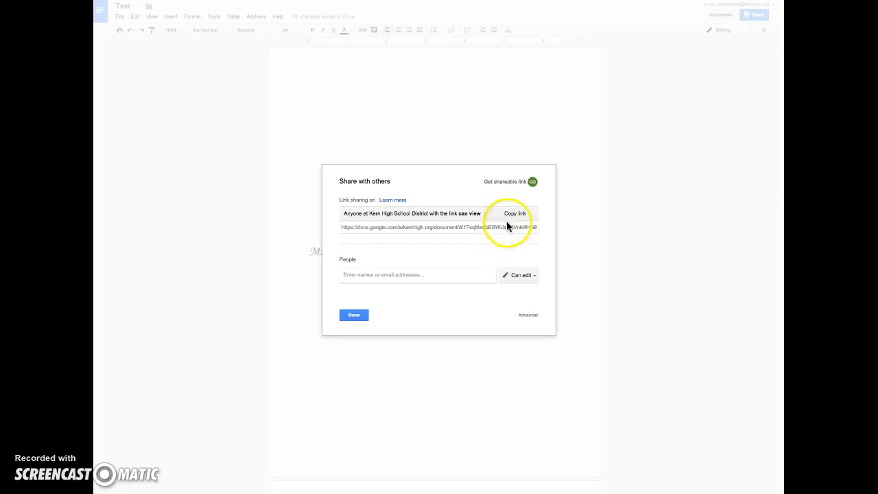
{"action": "left_click", "coordinate": [532, 182]}
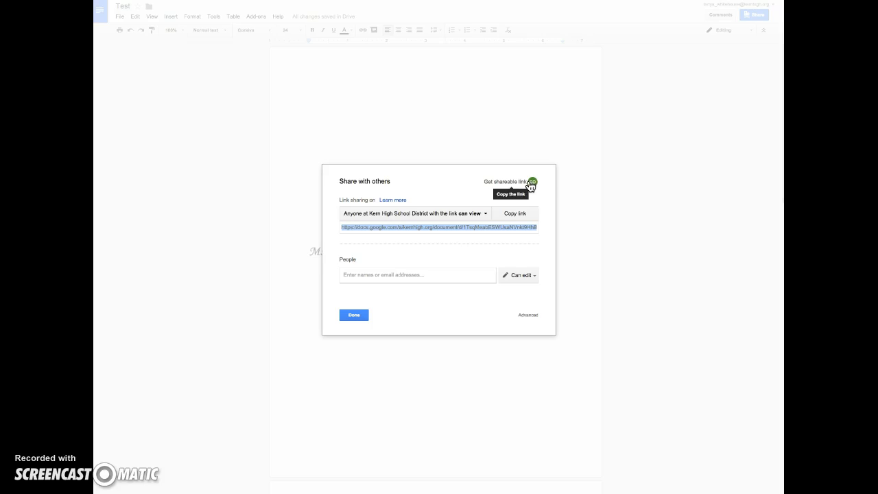
{"action": "left_click", "coordinate": [350, 317]}
{"action": "left_click", "coordinate": [349, 316]}
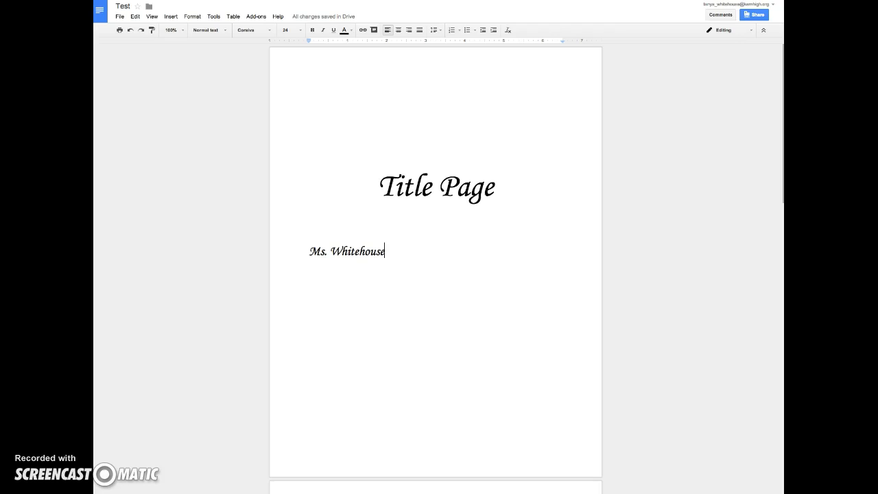
{"action": "key", "text": "ctrl+Tab"}
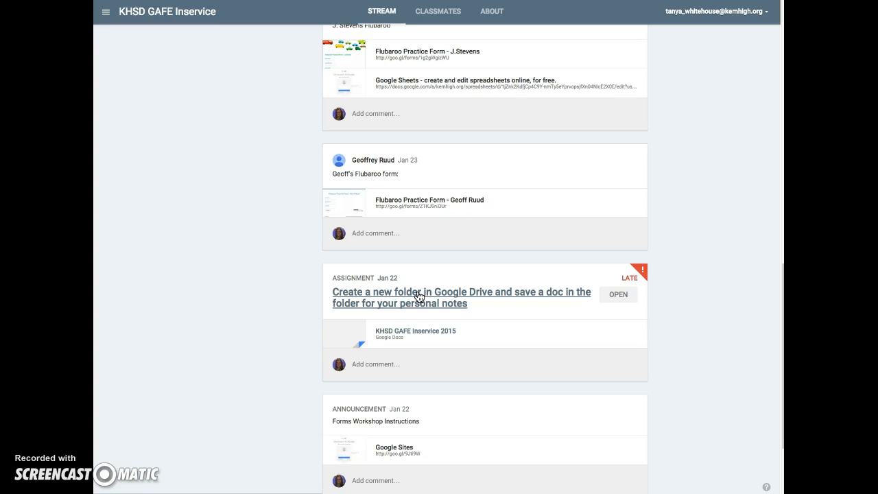
Open the personal-notes folder assignment and attach a new blank Document to it.
{"action": "left_click", "coordinate": [419, 296]}
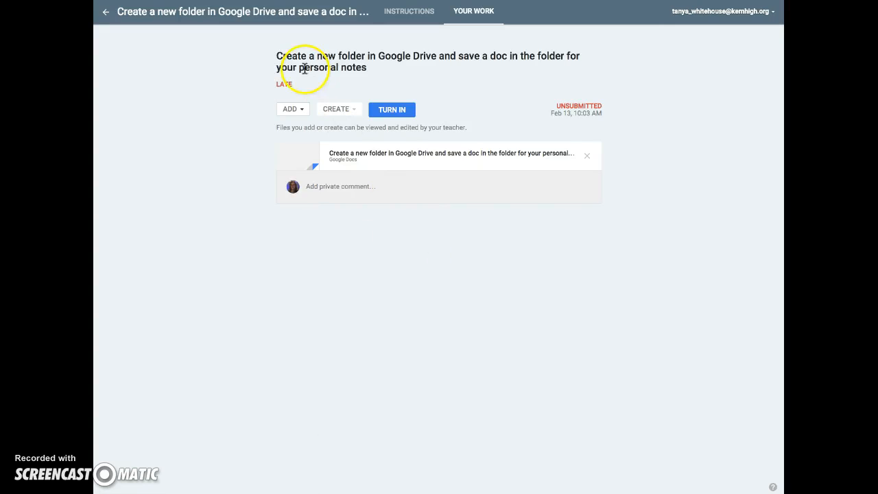
{"action": "left_click", "coordinate": [302, 109]}
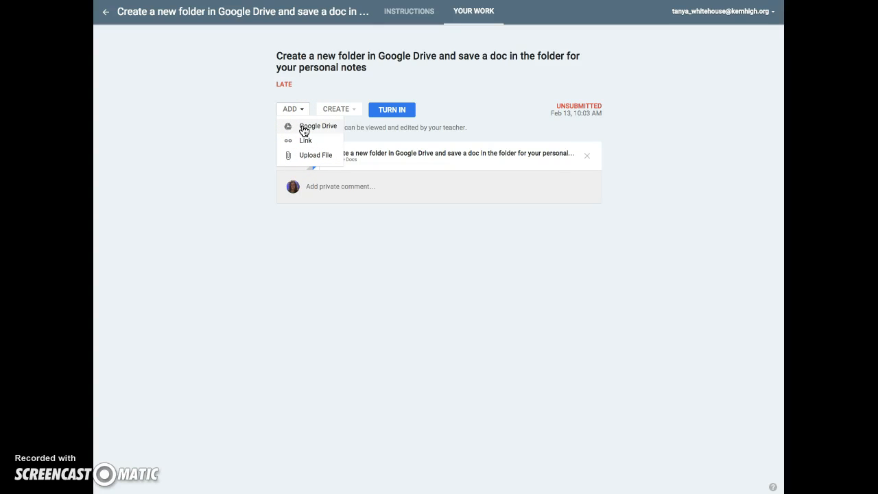
{"action": "left_click", "coordinate": [351, 109]}
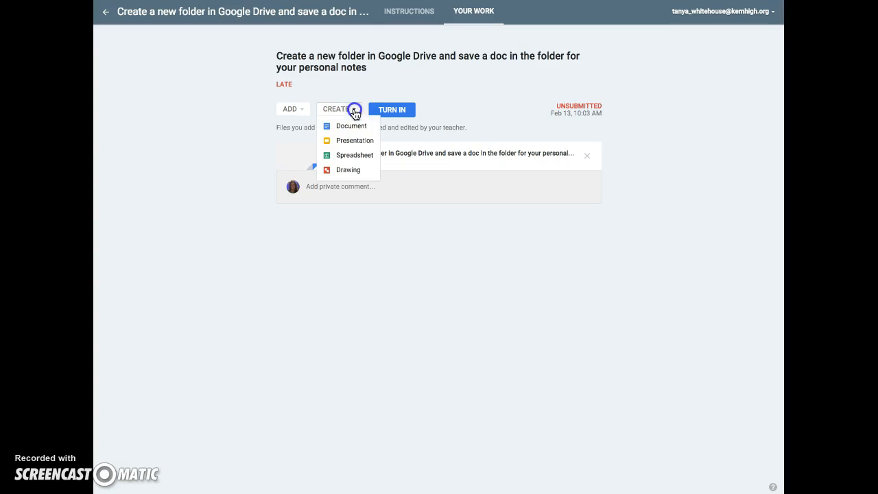
{"action": "left_click", "coordinate": [353, 130]}
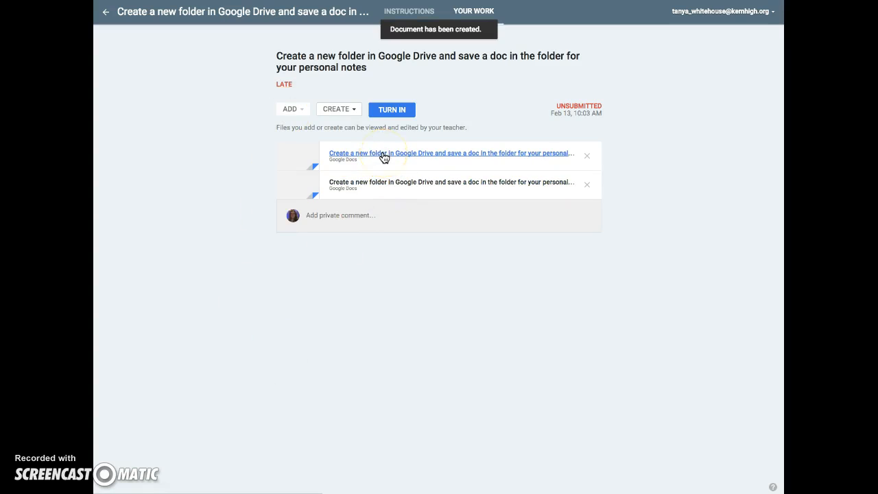
Attach the Test document from My Drive to the submission.
{"action": "left_click", "coordinate": [293, 110]}
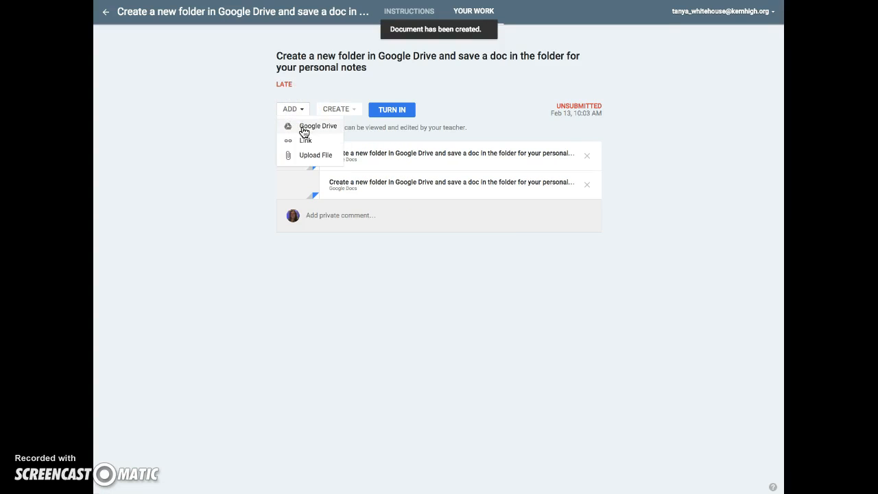
{"action": "left_click", "coordinate": [303, 130]}
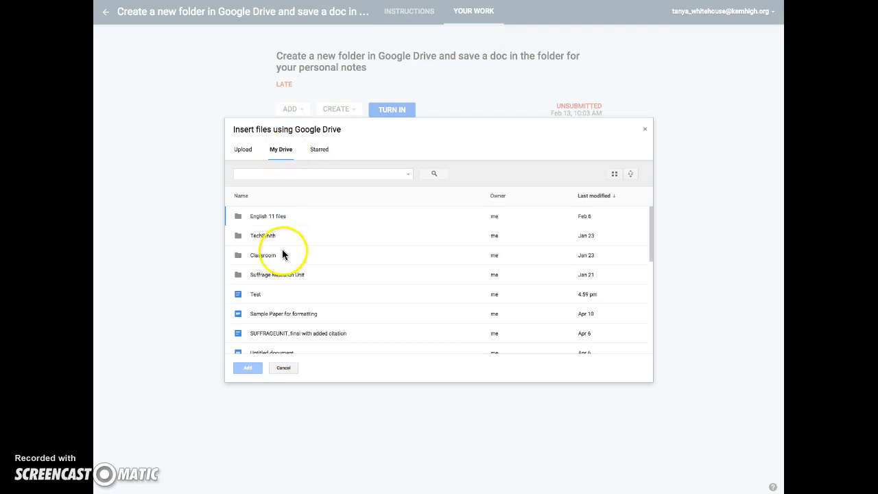
{"action": "left_click", "coordinate": [240, 295]}
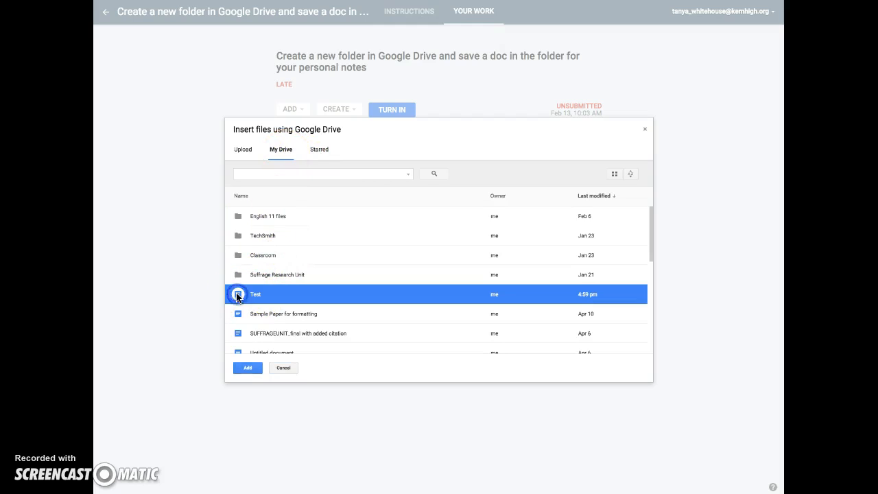
{"action": "left_click", "coordinate": [247, 368]}
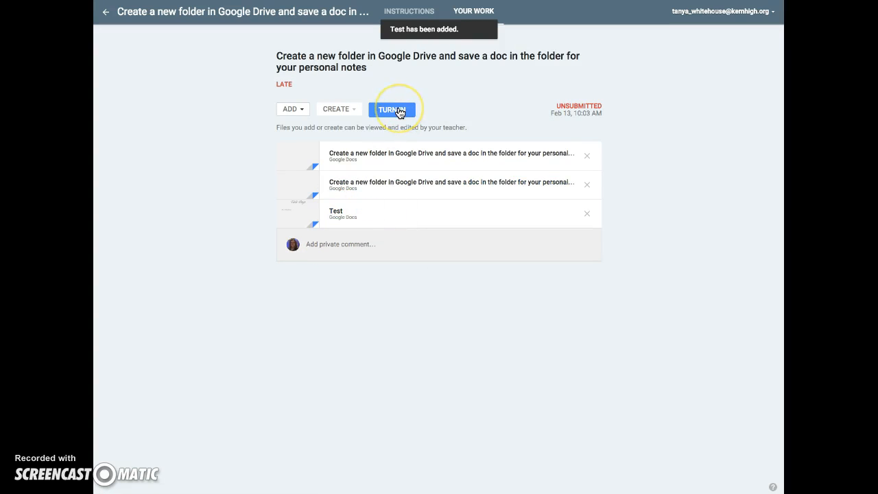
Delete the two extra attachments so only the Test document remains.
{"action": "left_click", "coordinate": [587, 157]}
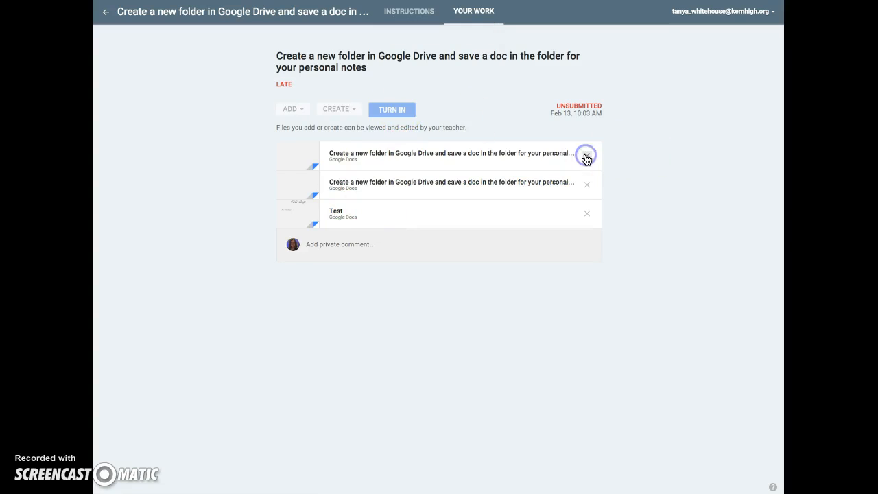
{"action": "left_click", "coordinate": [587, 156]}
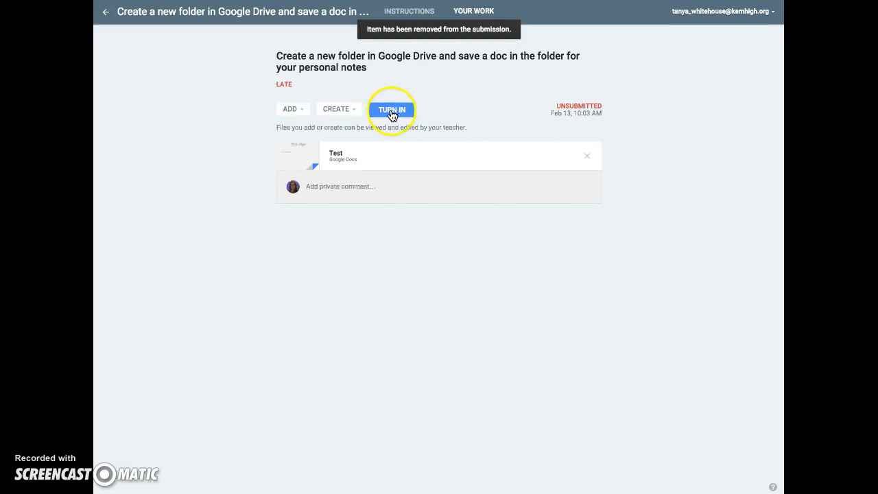
{"action": "left_click", "coordinate": [355, 185]}
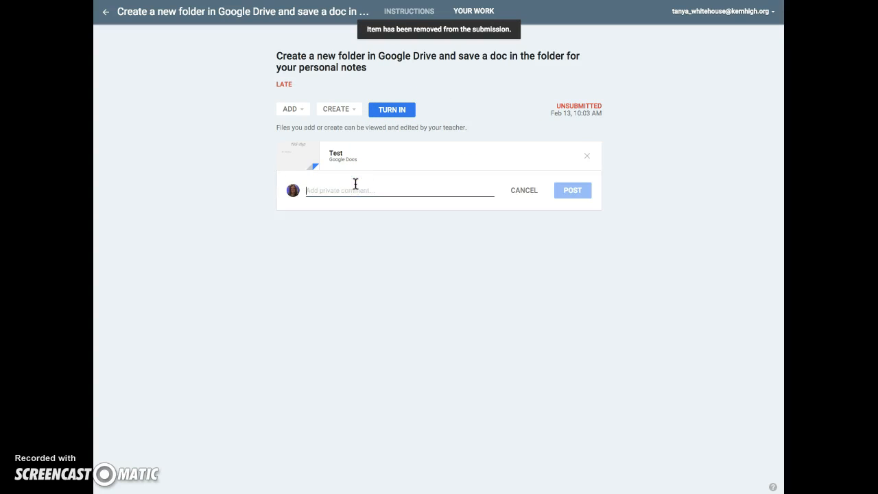
{"action": "left_click", "coordinate": [396, 113]}
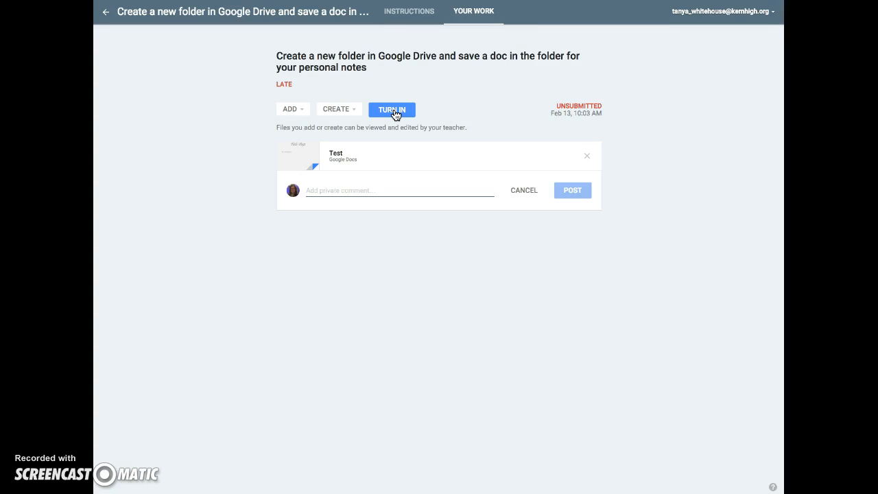
Turn in the assignment with the Test document attached and confirm the submission.
{"action": "left_click", "coordinate": [395, 112]}
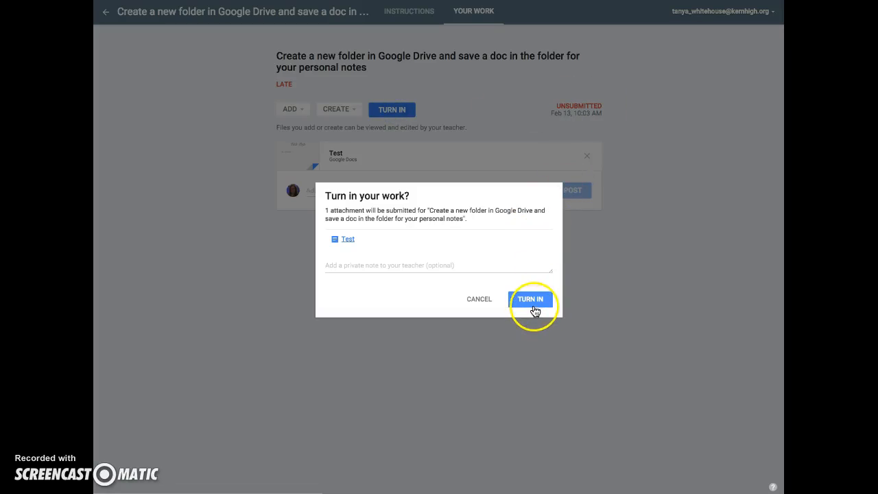
{"action": "left_click", "coordinate": [532, 306]}
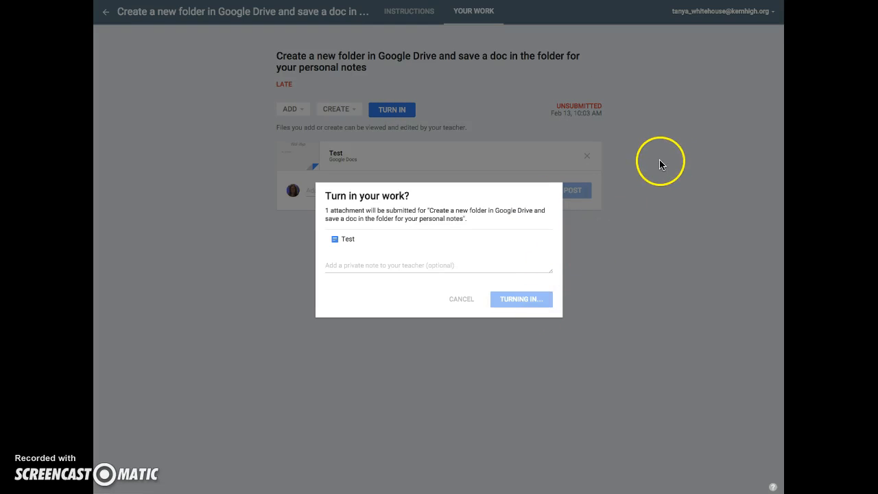